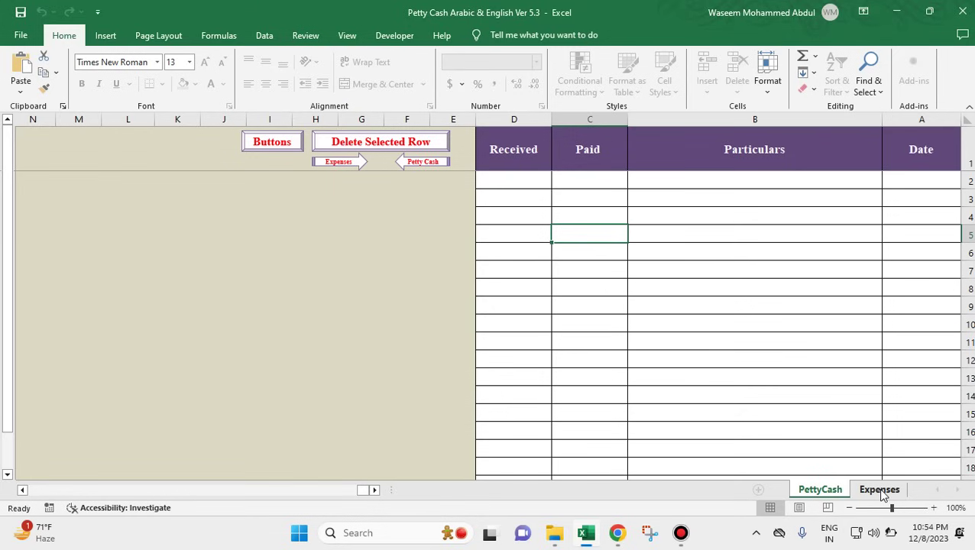
- Look over the Expenses sheet's account columns and the PettyCash sheet's Received and Paid columns
left_click(879, 490)
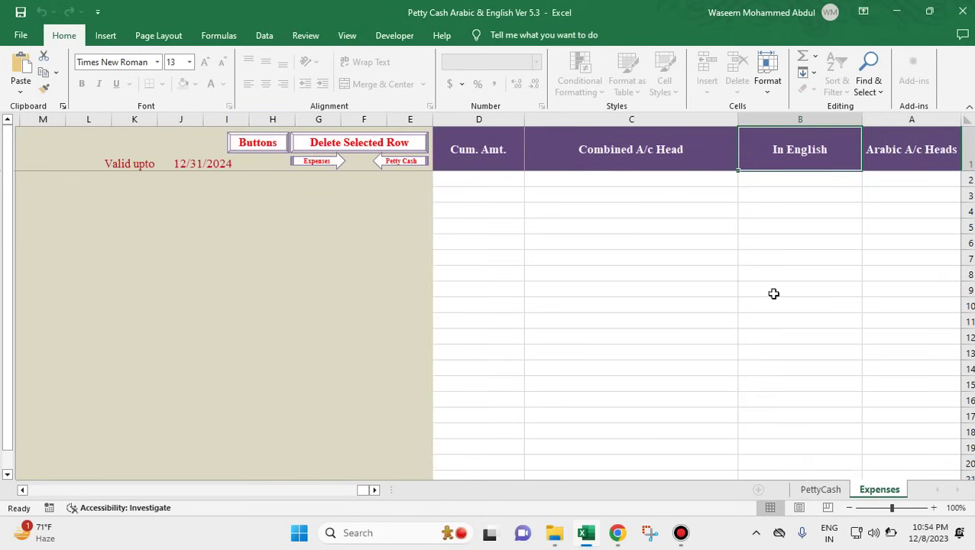
left_click(671, 182)
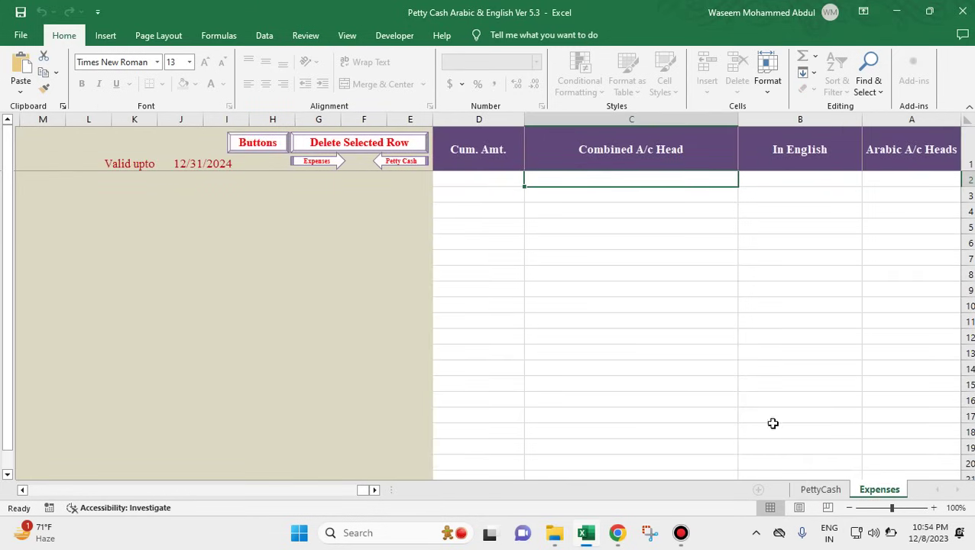
left_click(818, 492)
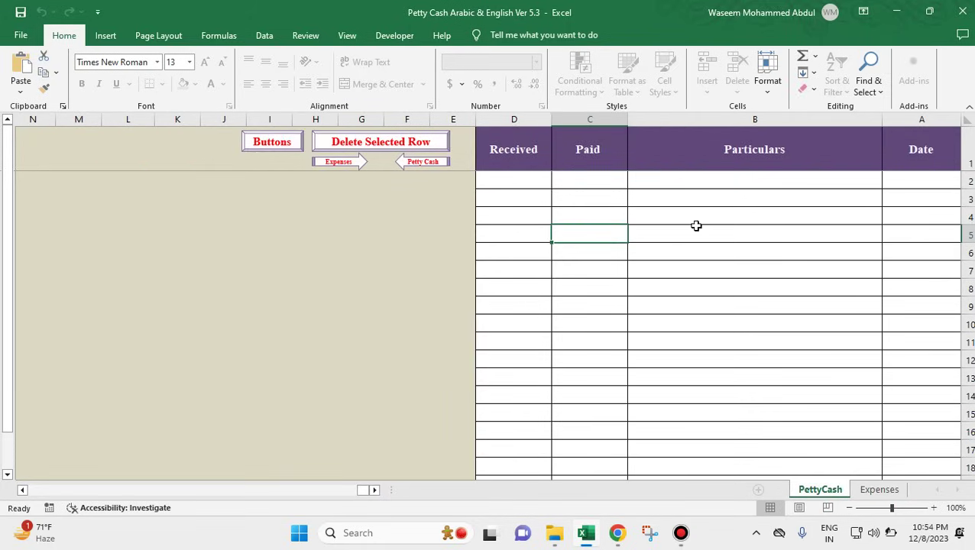
left_click(597, 184)
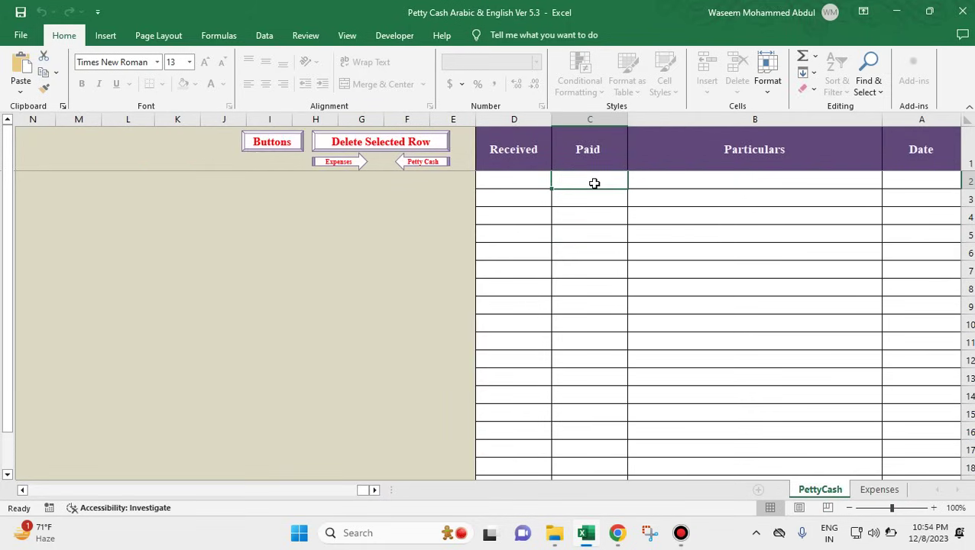
left_click(521, 184)
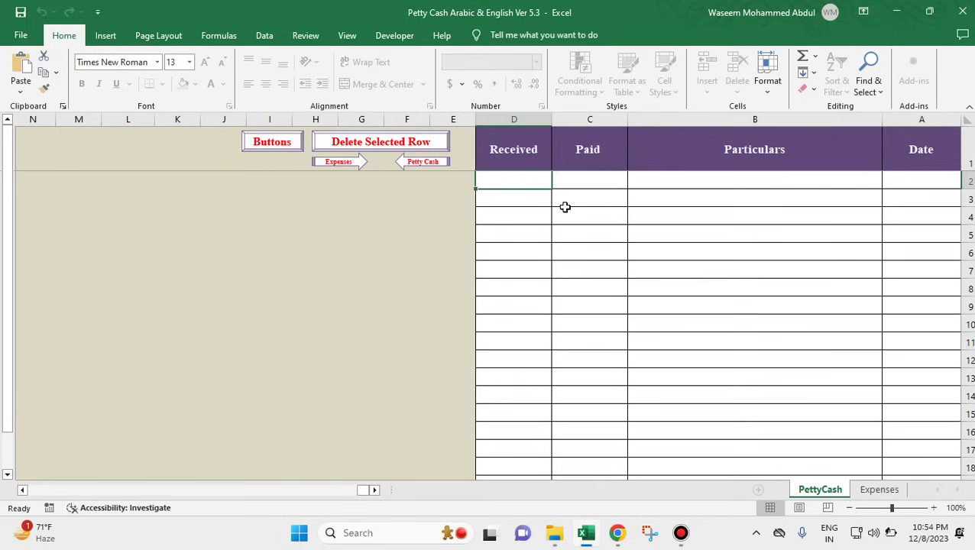
left_click(518, 195)
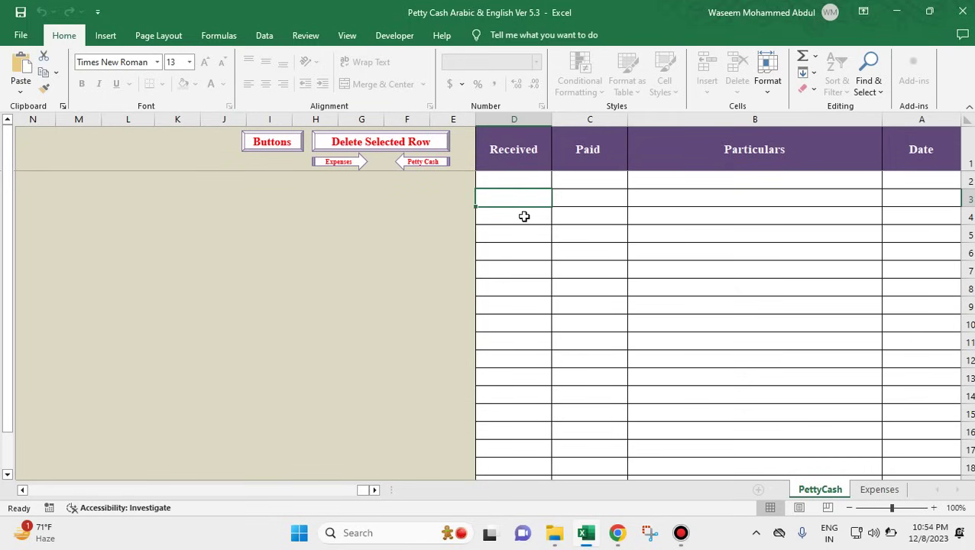
left_click(594, 212)
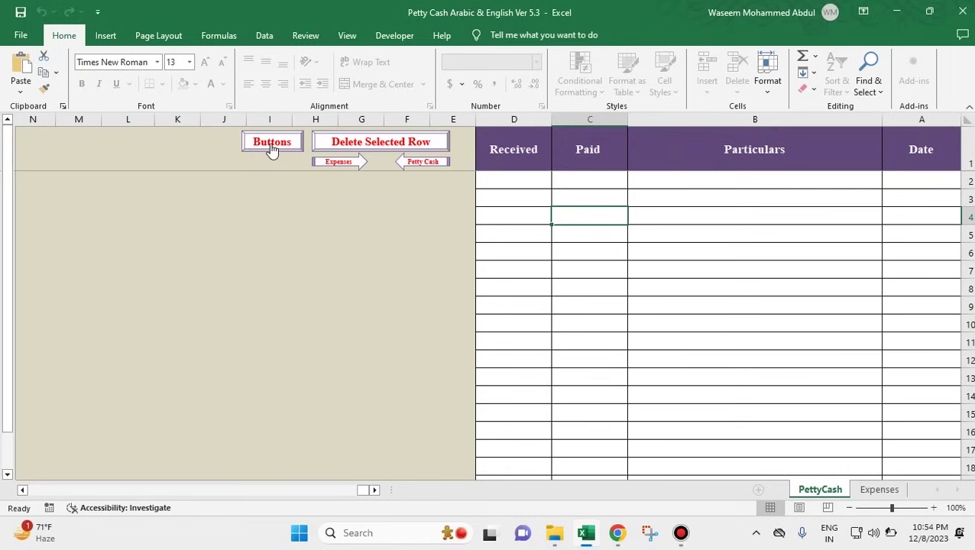
- Go back and forth between the Expenses and Petty Cash sheets using the in-sheet navigation arrows
left_click(340, 164)
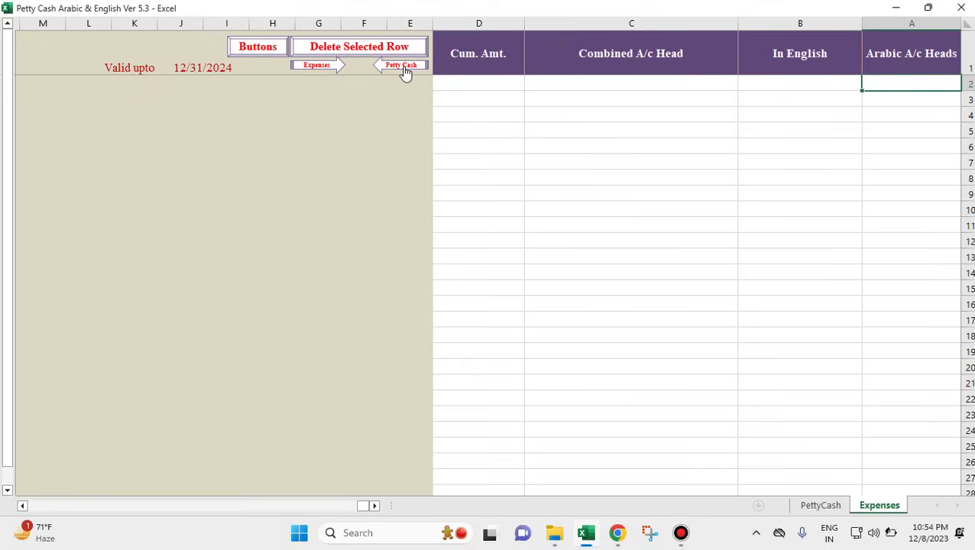
left_click(405, 69)
left_click(340, 67)
left_click(388, 67)
left_click(348, 67)
left_click(389, 67)
left_click(340, 70)
- Record a Cash Received entry with an amount of 40000 through the All Buttons form and close the entry form
left_click(259, 48)
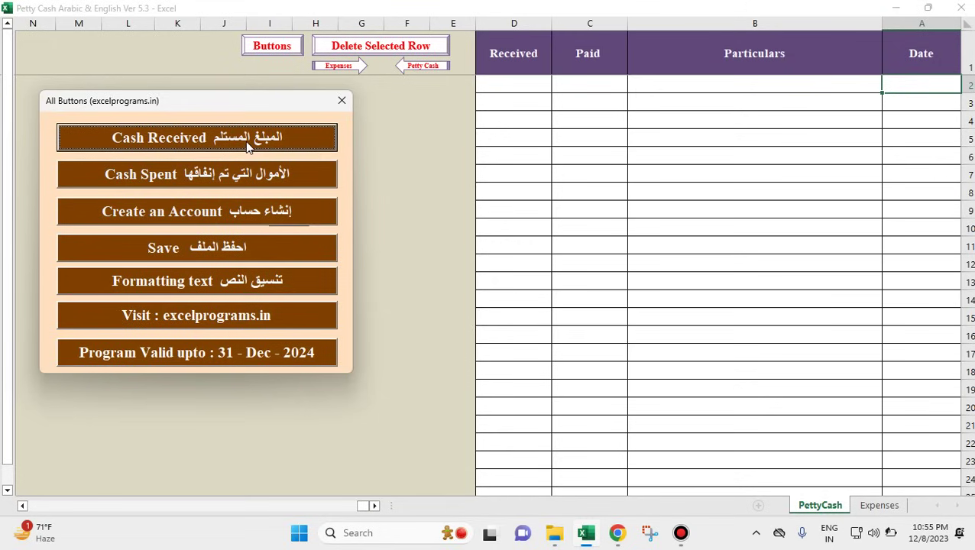
left_click(187, 138)
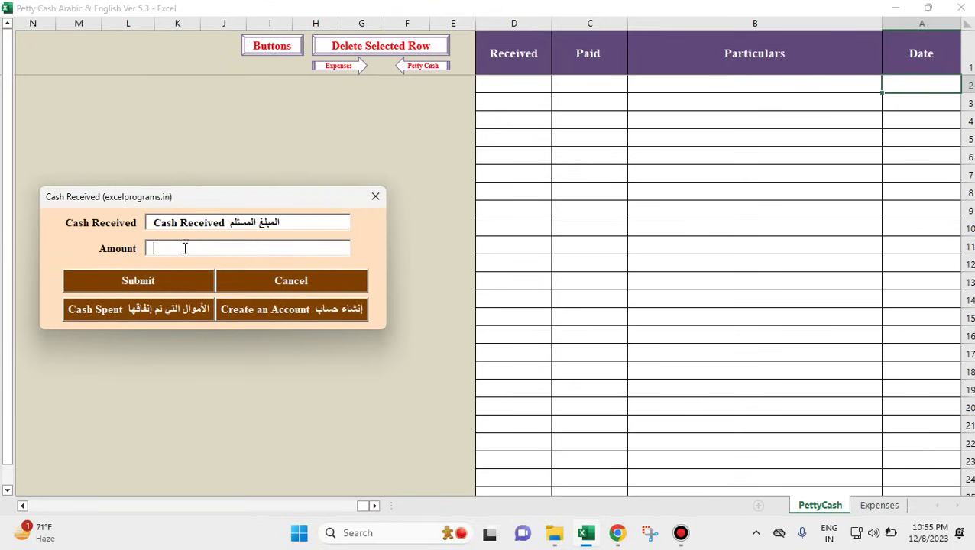
type("40000")
key("Tab")
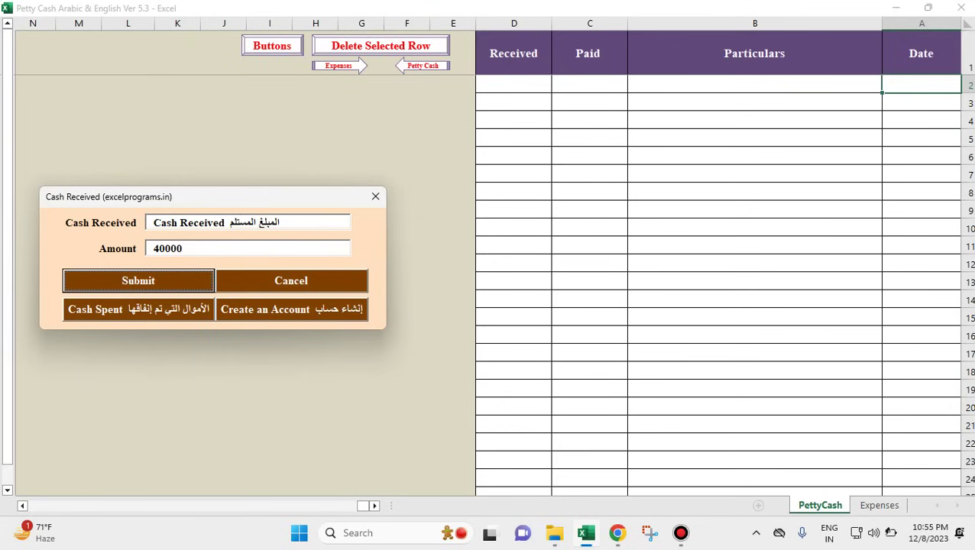
key("Return")
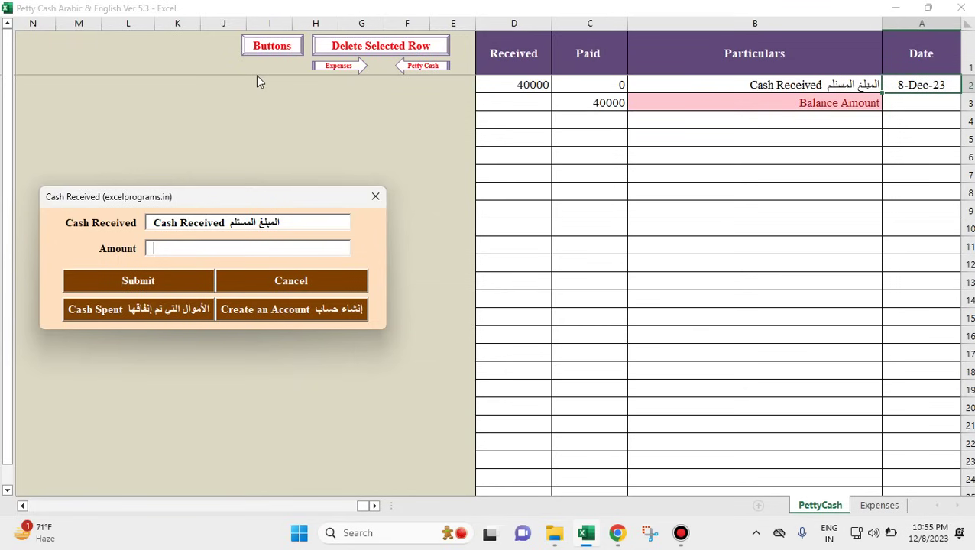
key("Escape")
key("Escape")
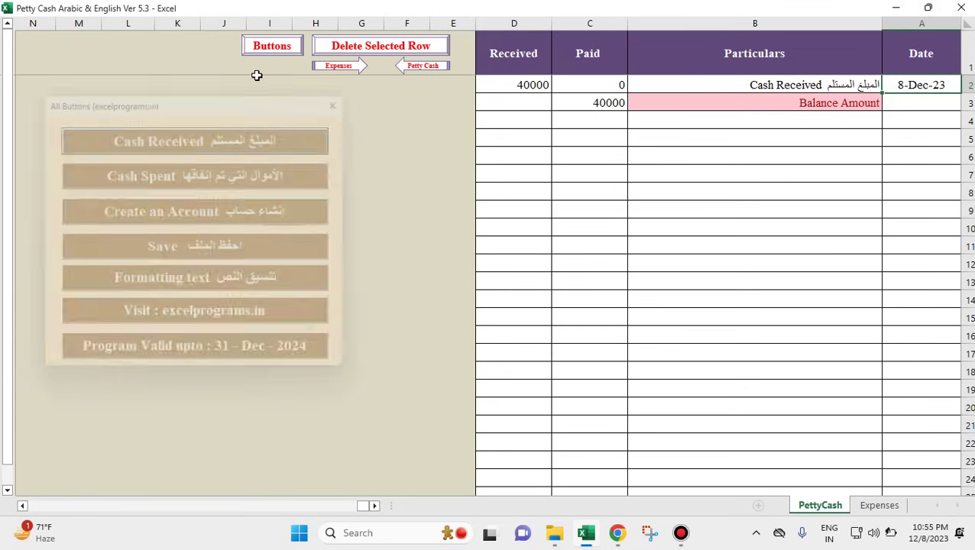
- Bring up the Cash Spent form from the Cash Received form and check its Expense Account list
left_click(277, 46)
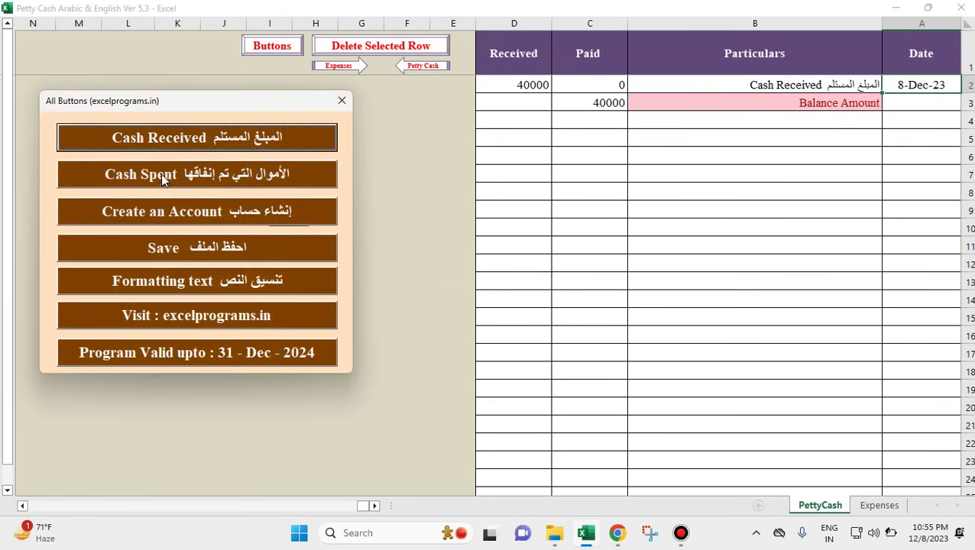
key("Return")
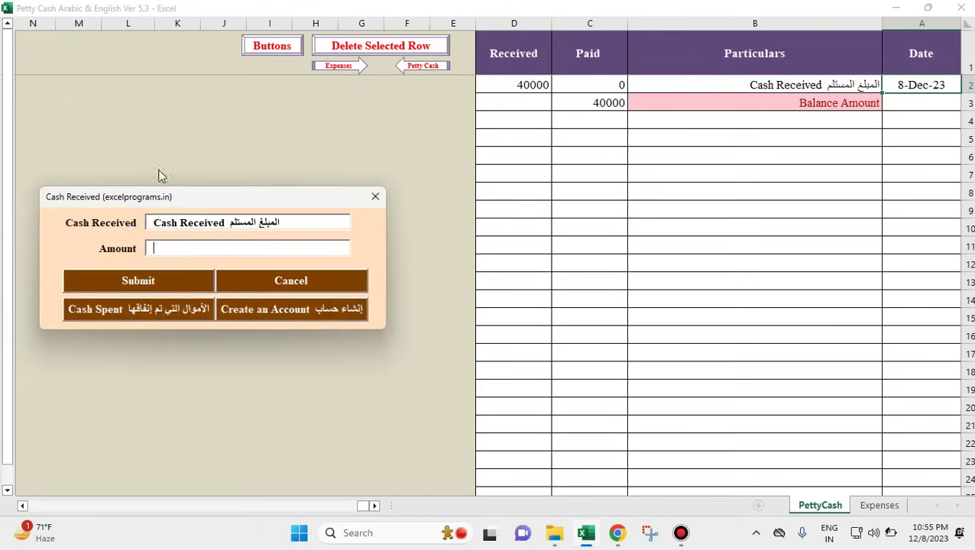
left_click(117, 310)
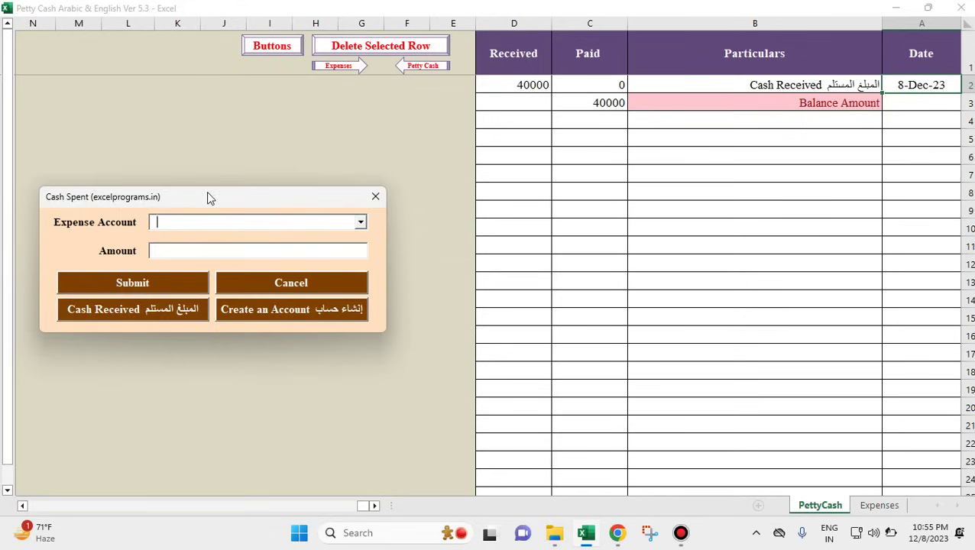
left_click_drag(207, 191, 213, 184)
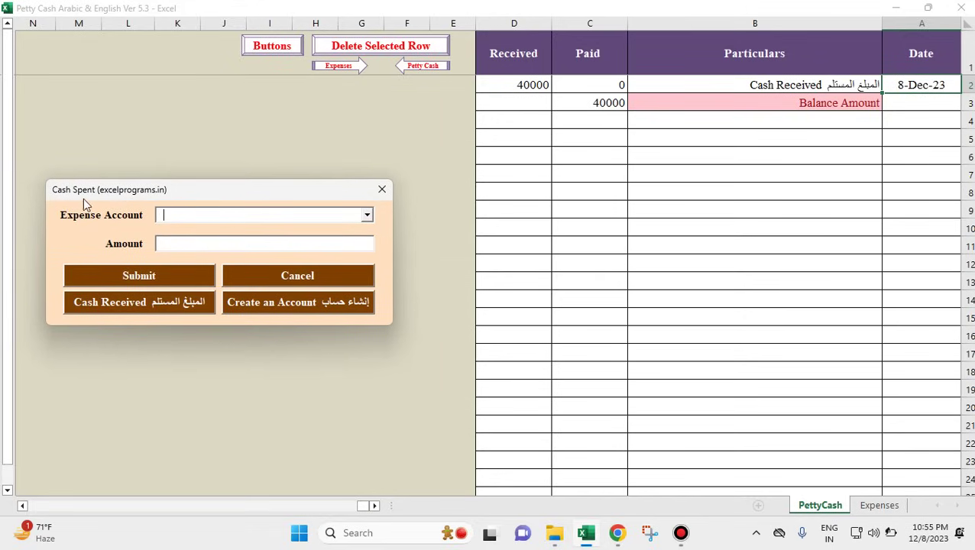
left_click(368, 217)
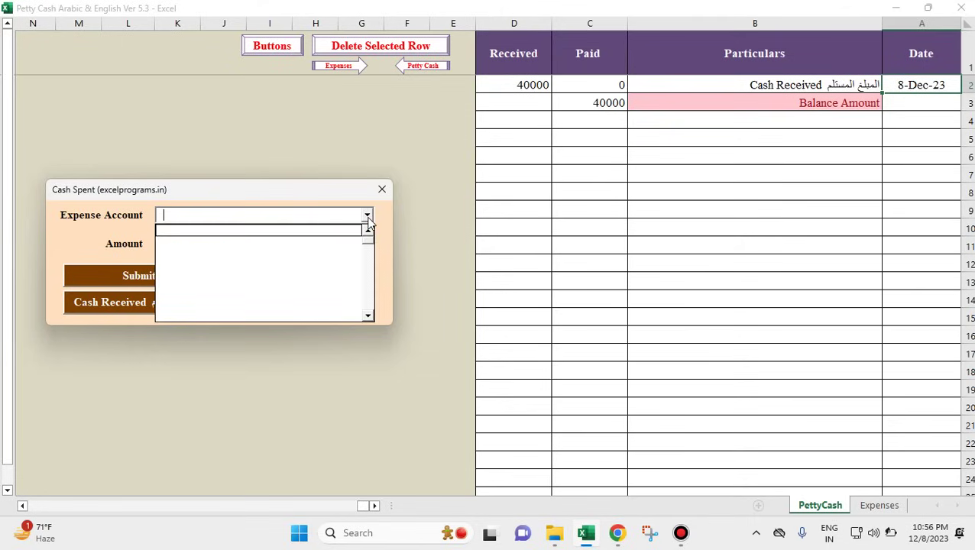
left_click(301, 237)
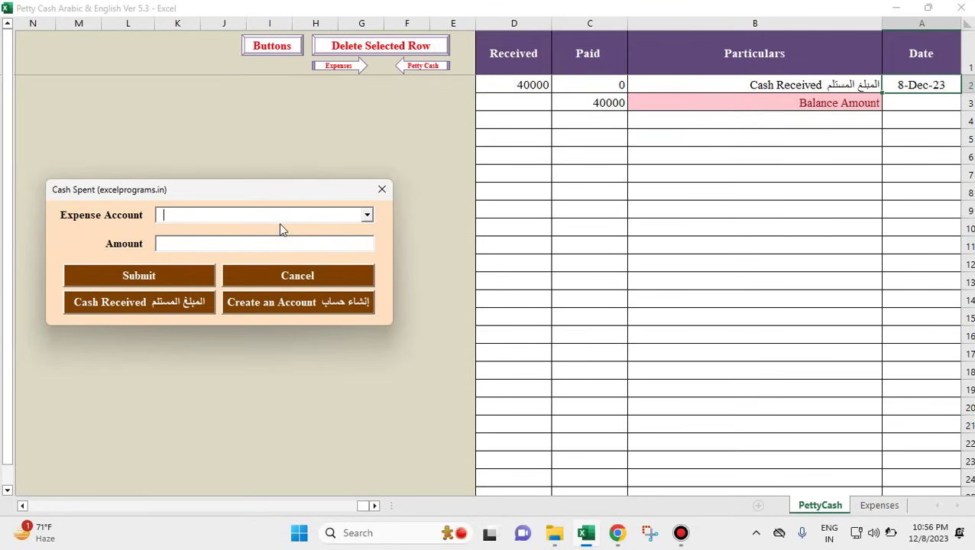
- Create an expense account named "Rent Paid" from the Cash Spent form
left_click(276, 306)
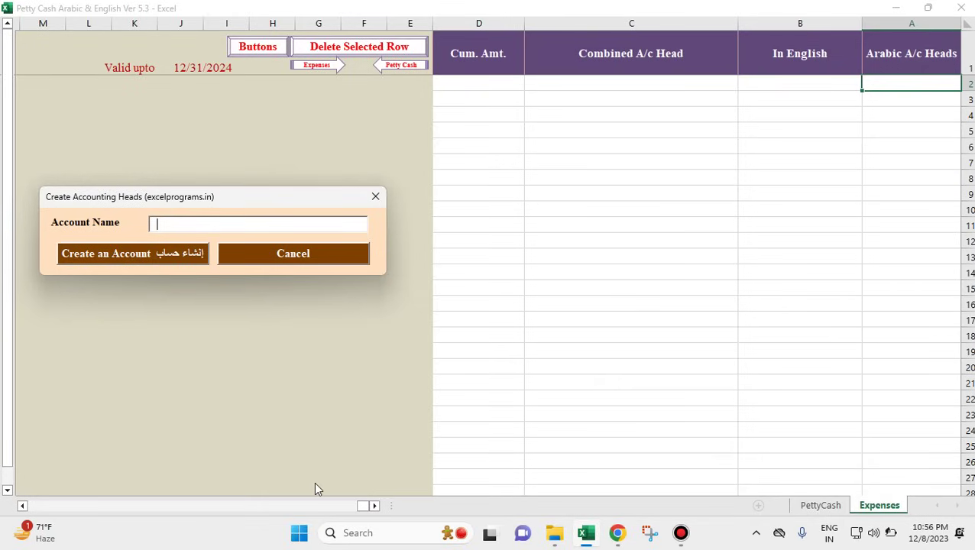
type("Rent Paid")
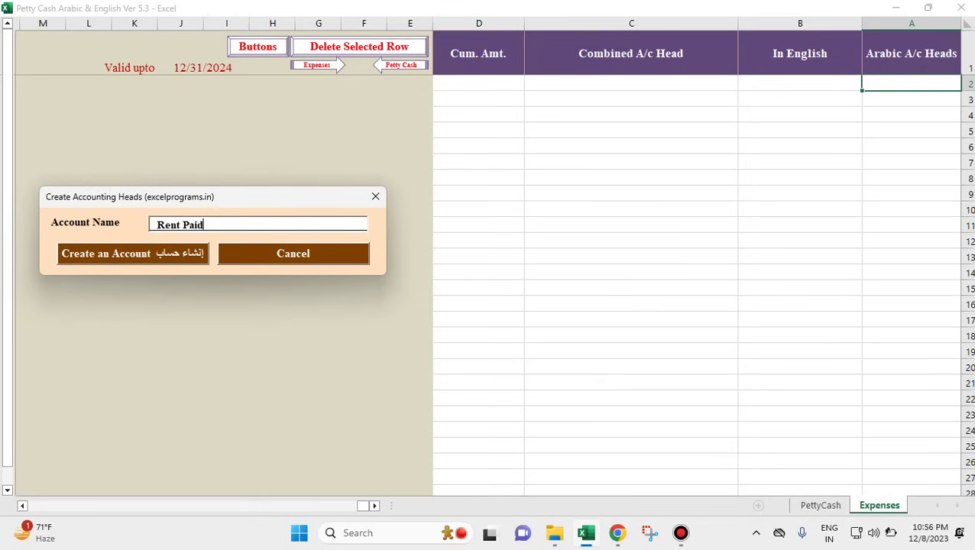
key("Tab")
key("Return")
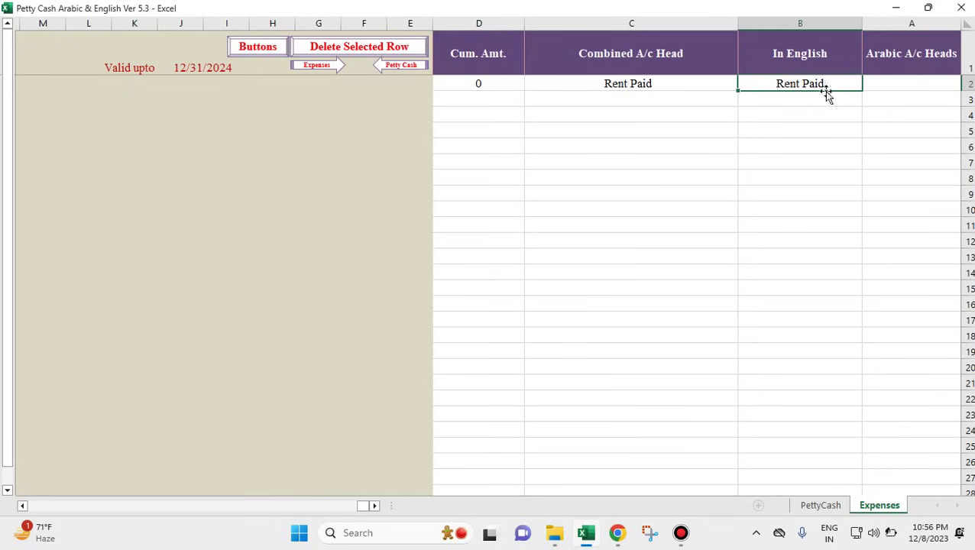
- Switch to Chrome, look up "google translate english to arabic", translate "rent paid" and copy the Arabic translation
left_click(900, 82)
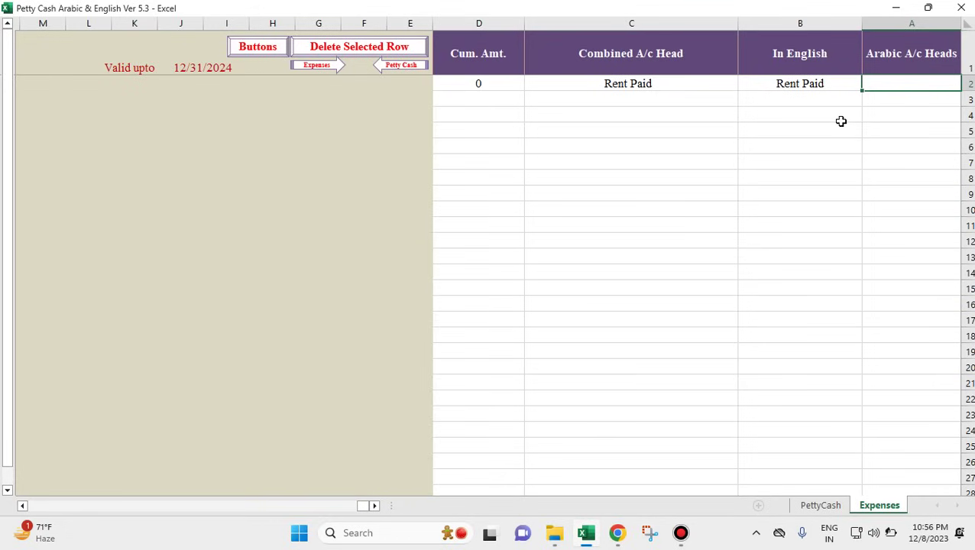
left_click(797, 85)
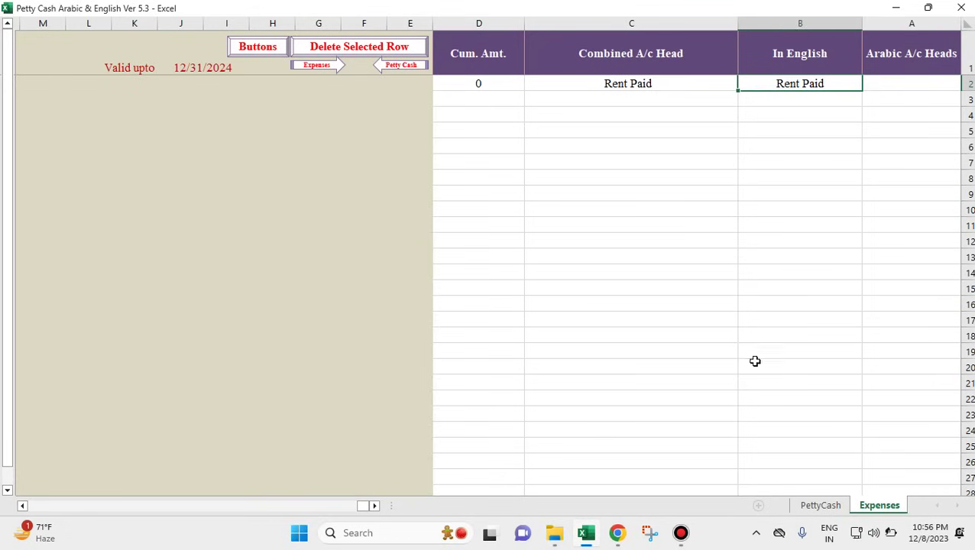
left_click(622, 539)
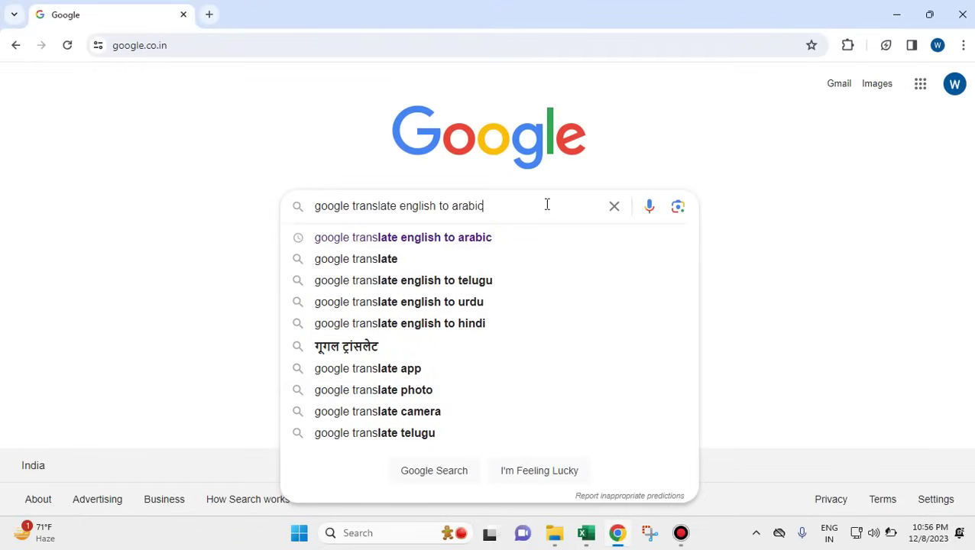
key("Return")
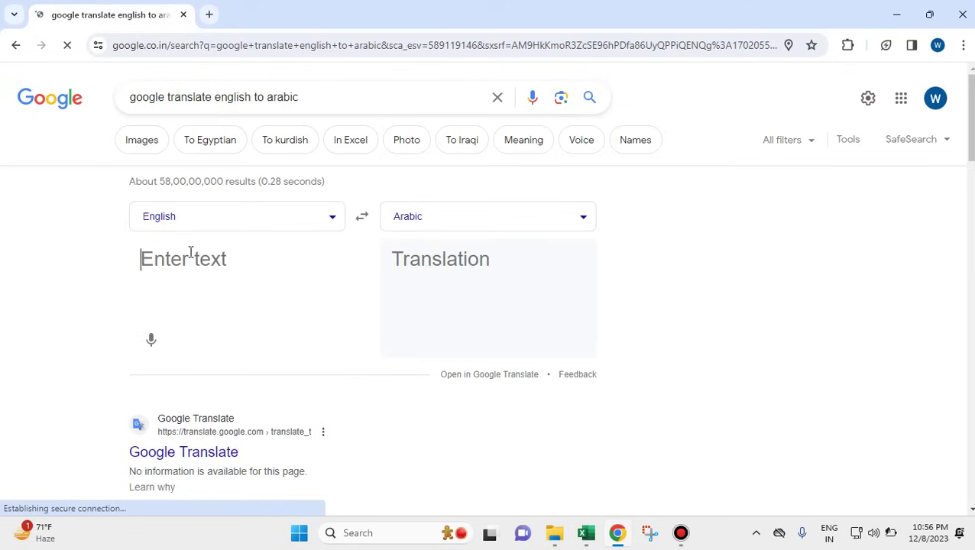
type("rent paid")
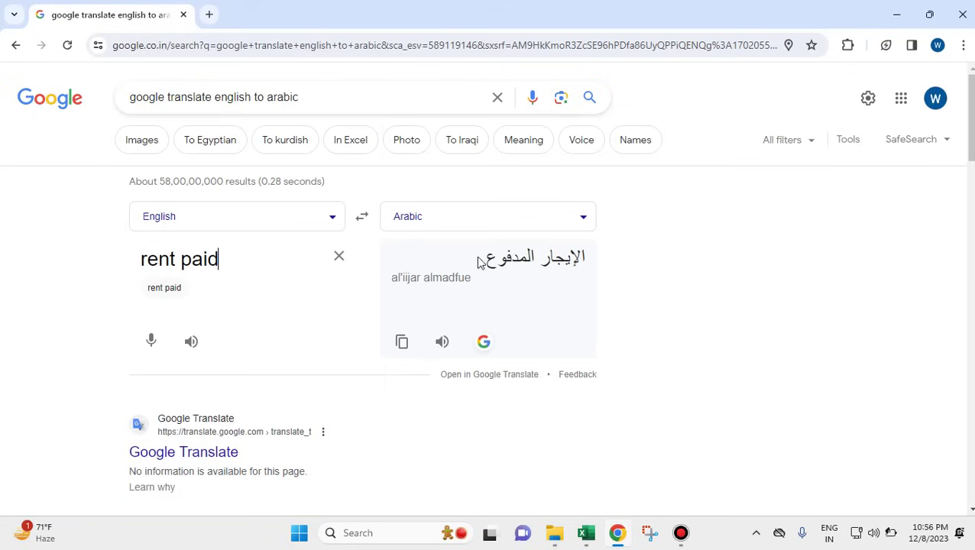
left_click_drag(483, 260, 586, 267)
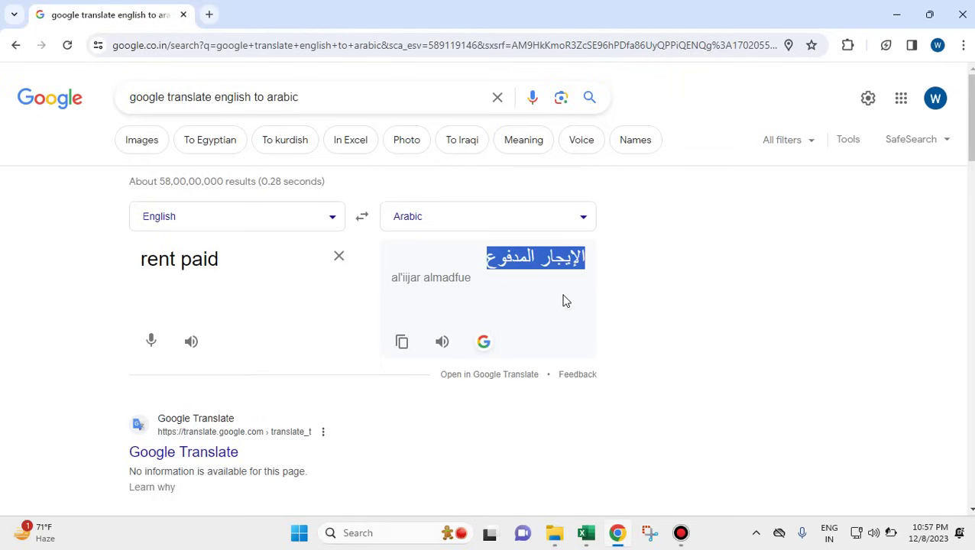
- Return to Excel and paste the copied Arabic translation into the Arabic A/c Heads cell of the Rent Paid row
key("alt+Tab")
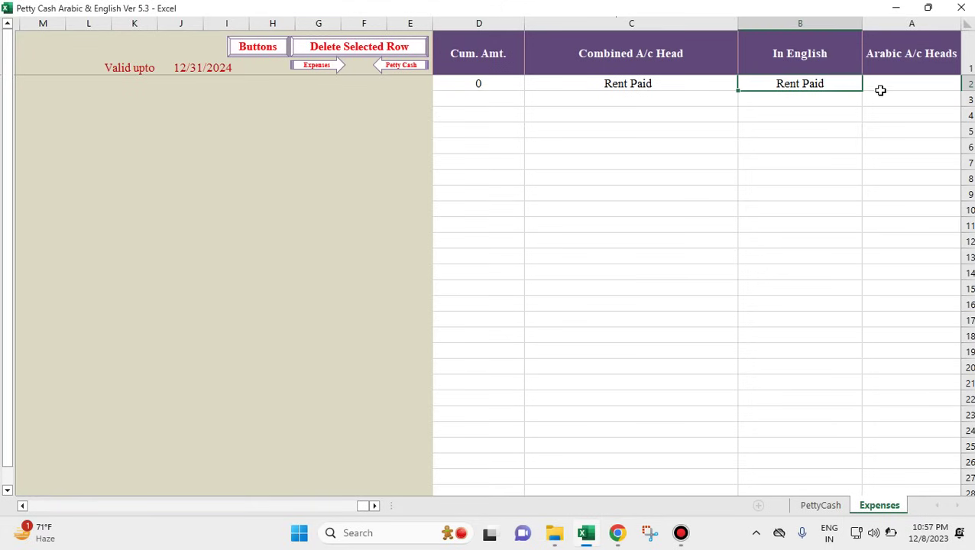
left_click(881, 90)
right_click(885, 87)
left_click(757, 165)
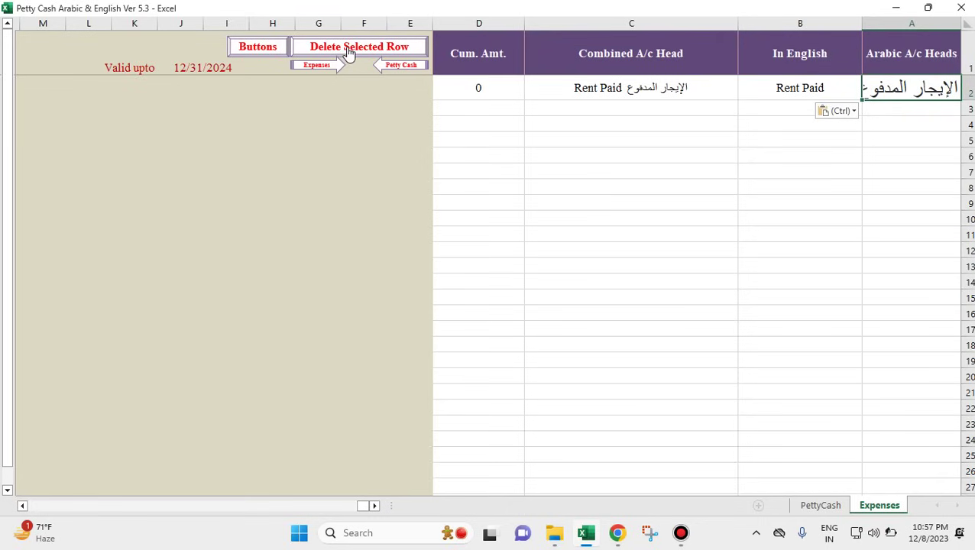
- Apply the workbook's Formatting text function to the account heads, close the All Buttons form and select the Arabic head cell
left_click(258, 46)
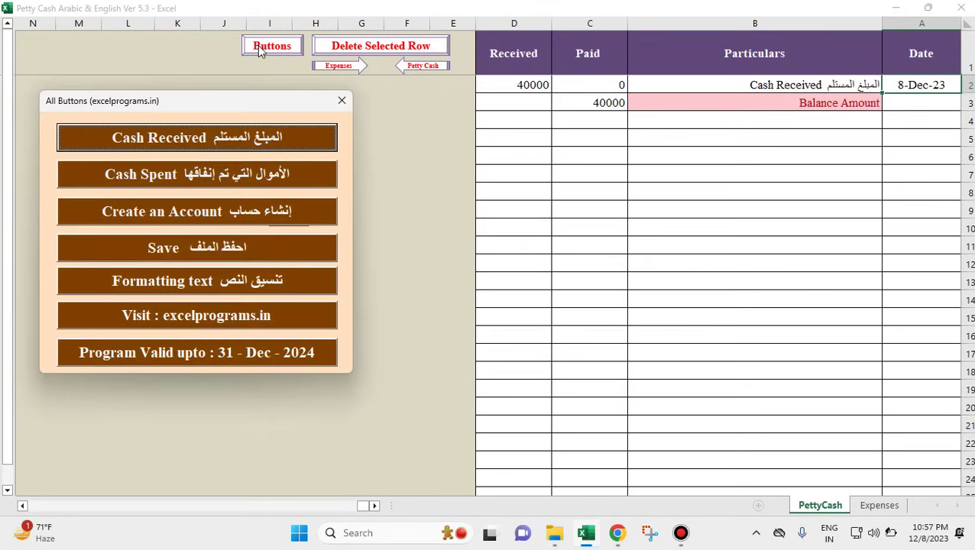
left_click(192, 290)
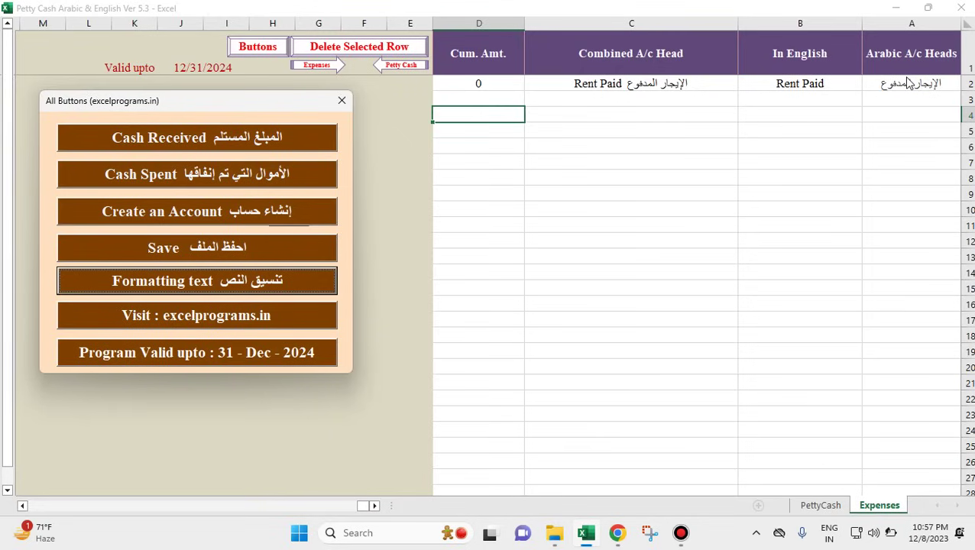
key("Escape")
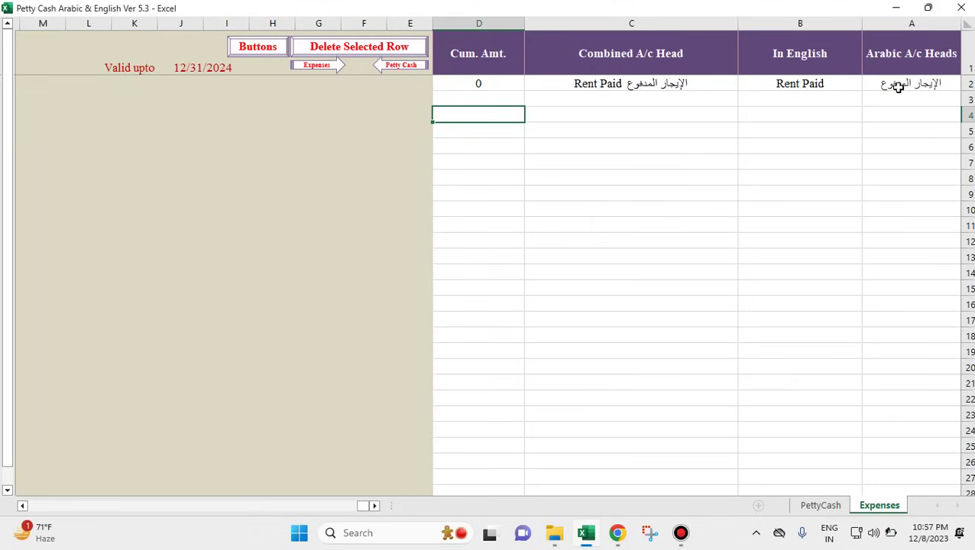
left_click(898, 87)
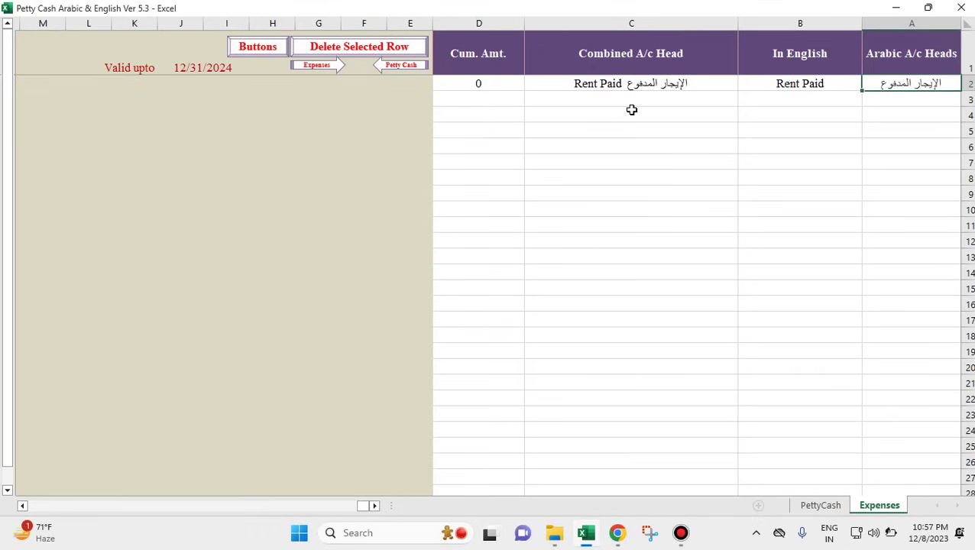
- Create an expense account named "Maintenance" with the Create an Account form
left_click(257, 49)
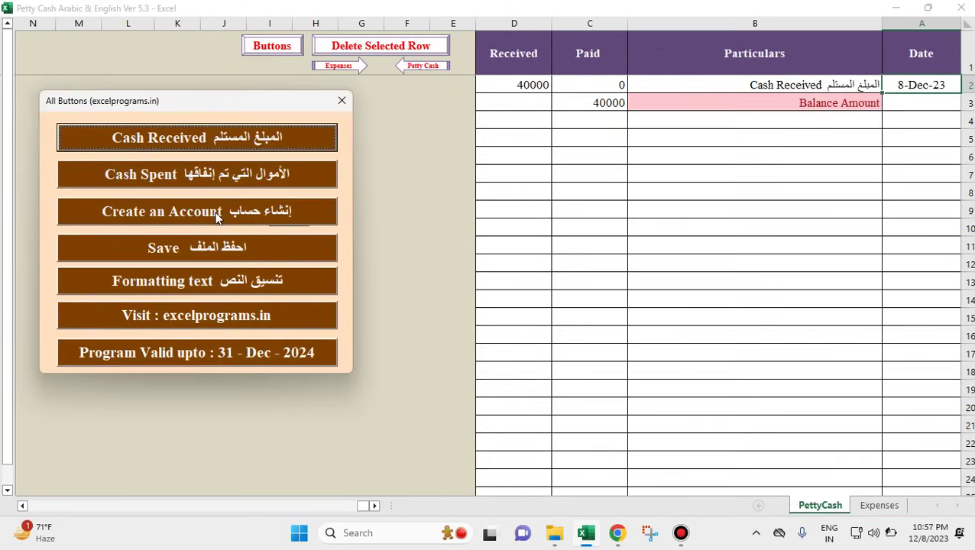
left_click(218, 218)
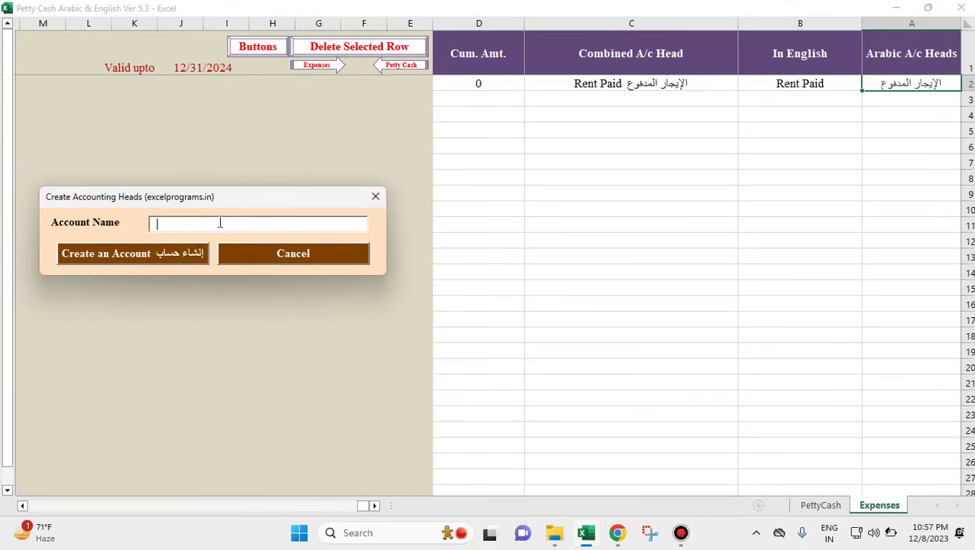
type("Maintenance")
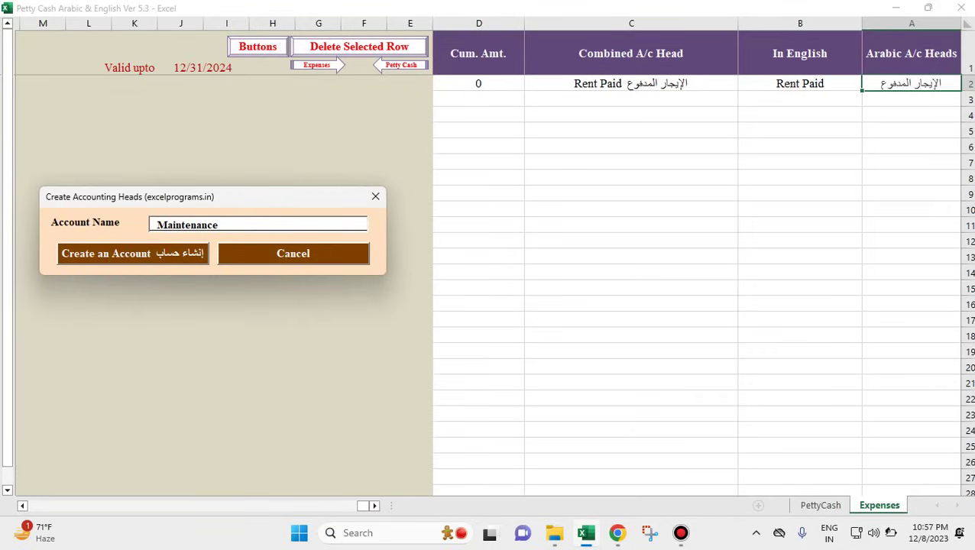
key("Return")
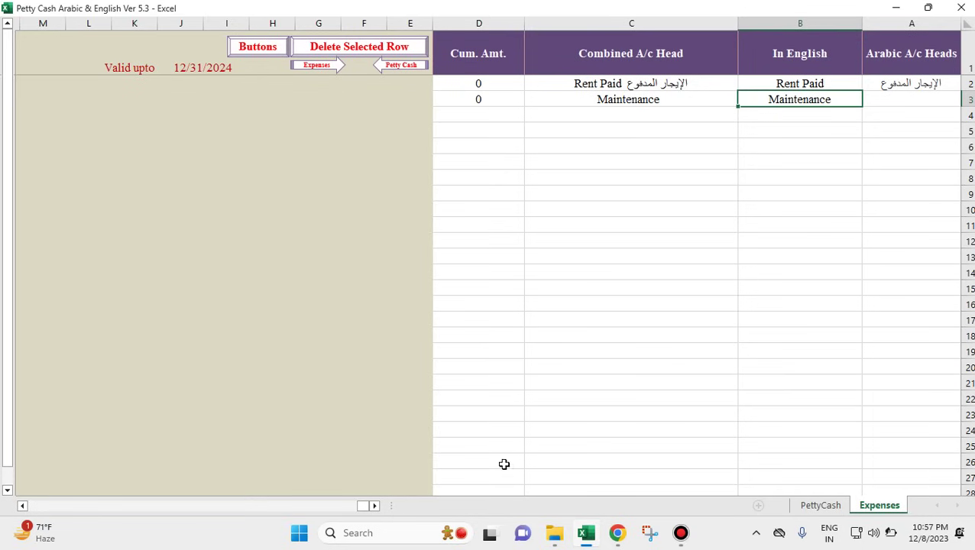
- Switch to Chrome, translate "maintenance" from English to Arabic and copy the Arabic translation
left_click(618, 533)
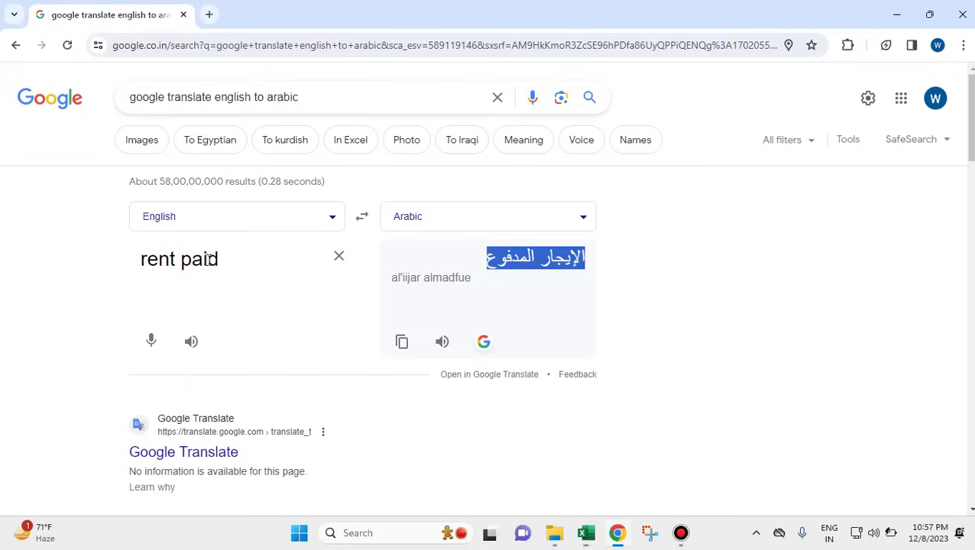
key("ctrl+a")
type("maintenance")
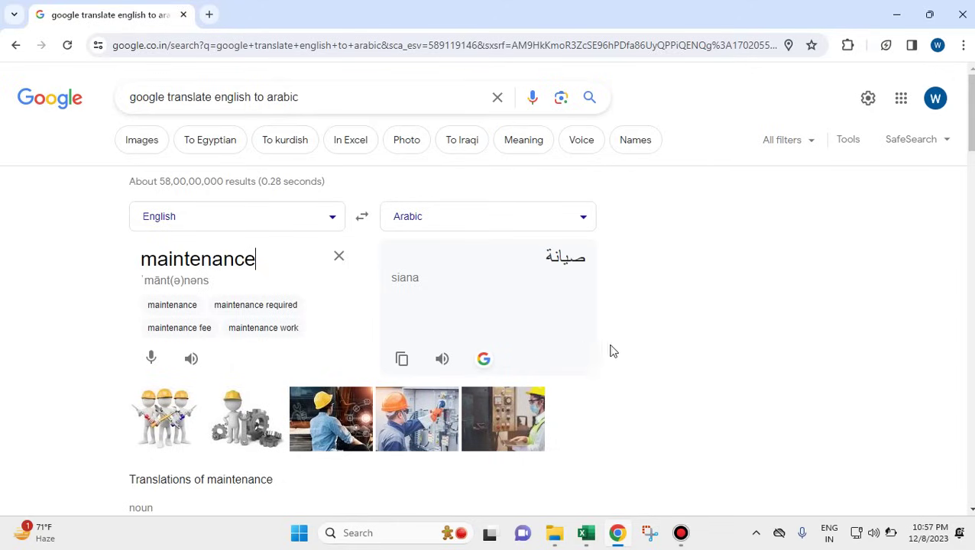
left_click_drag(544, 260, 586, 268)
key("ctrl+c")
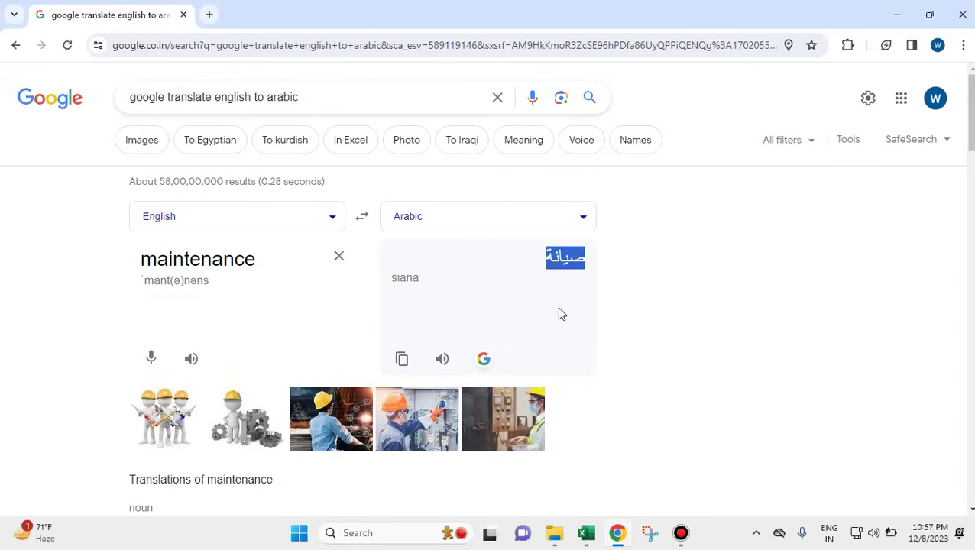
- Return to Excel, paste the translation into the Maintenance row's Arabic A/c Heads cell and apply the workbook's Formatting text function
key("alt+Tab")
left_click(916, 98)
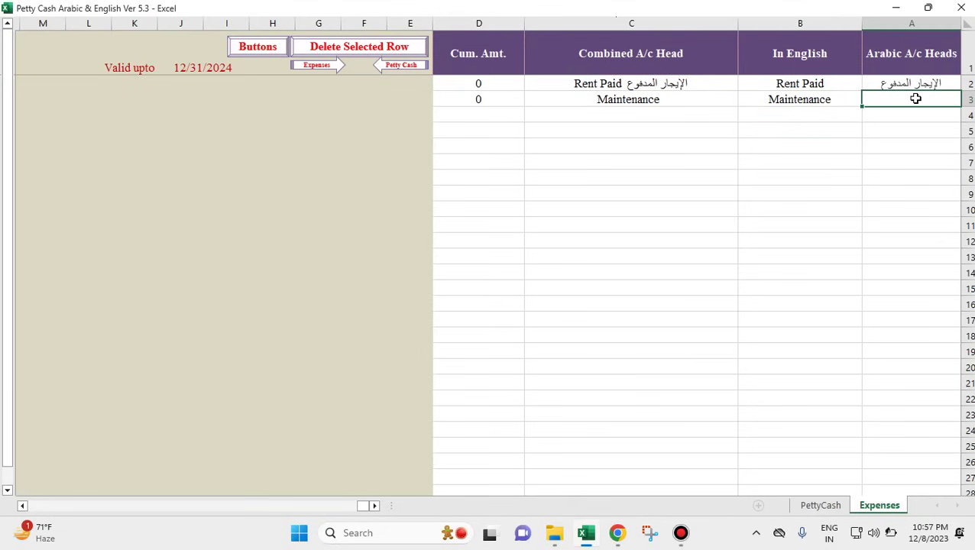
key("ctrl+v")
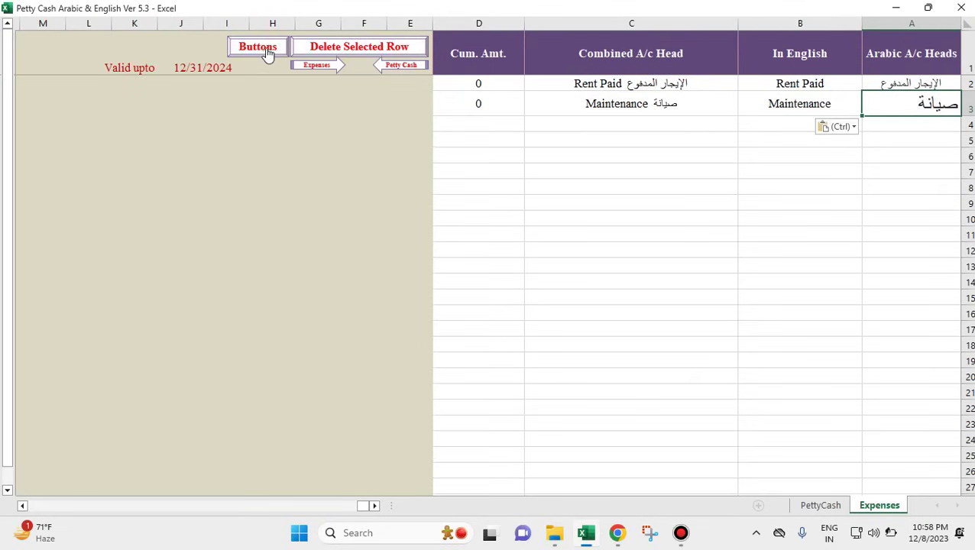
left_click(262, 54)
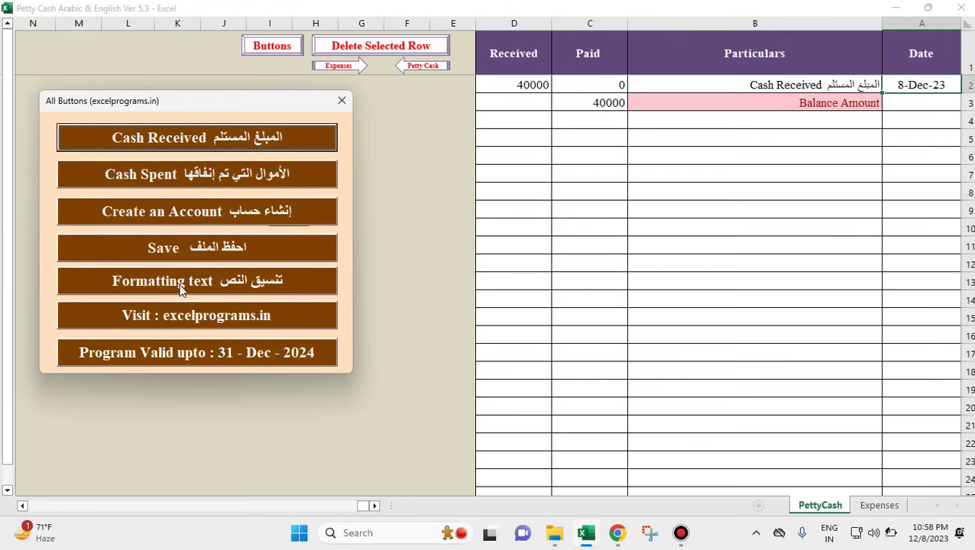
left_click(181, 282)
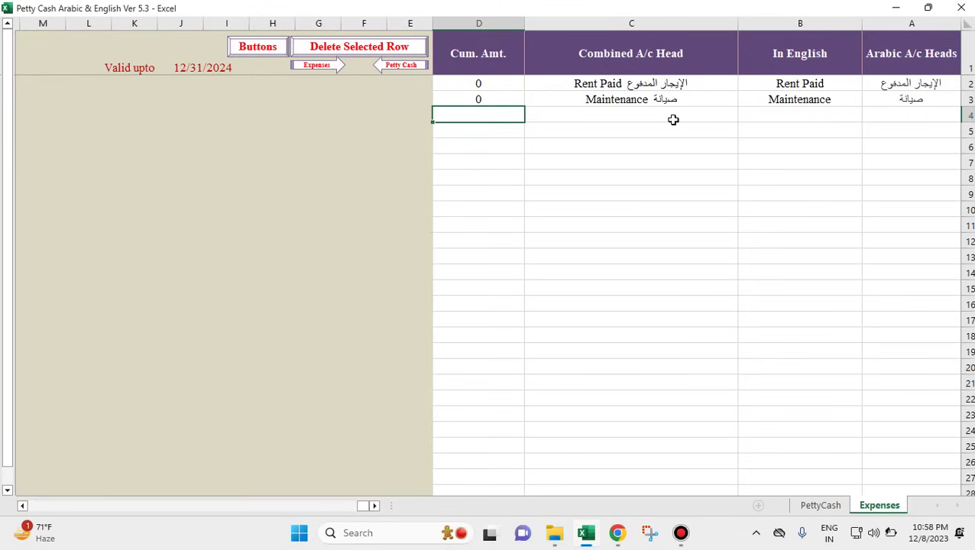
left_click(885, 100)
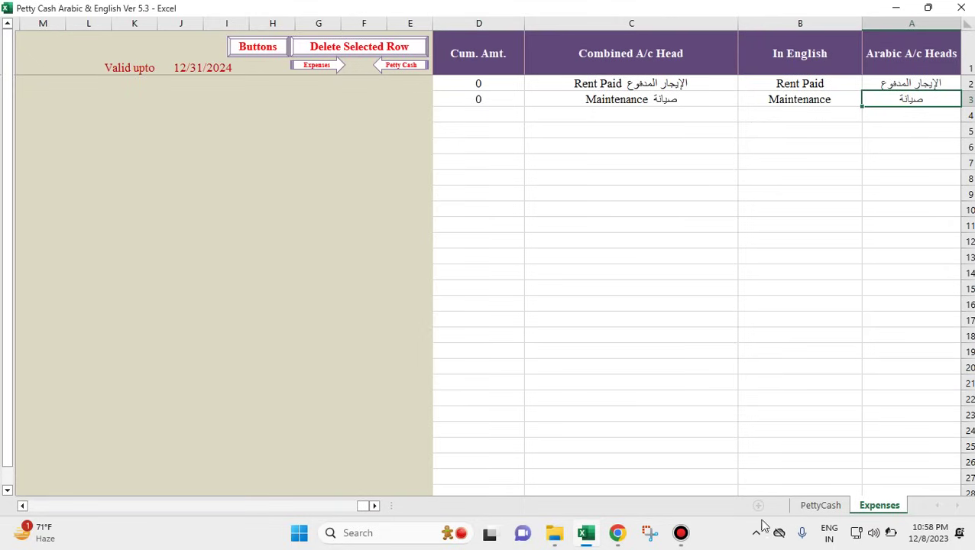
- Create an expense account named "Electricity Charges" with the Create an Account form
left_click(257, 48)
left_click(205, 175)
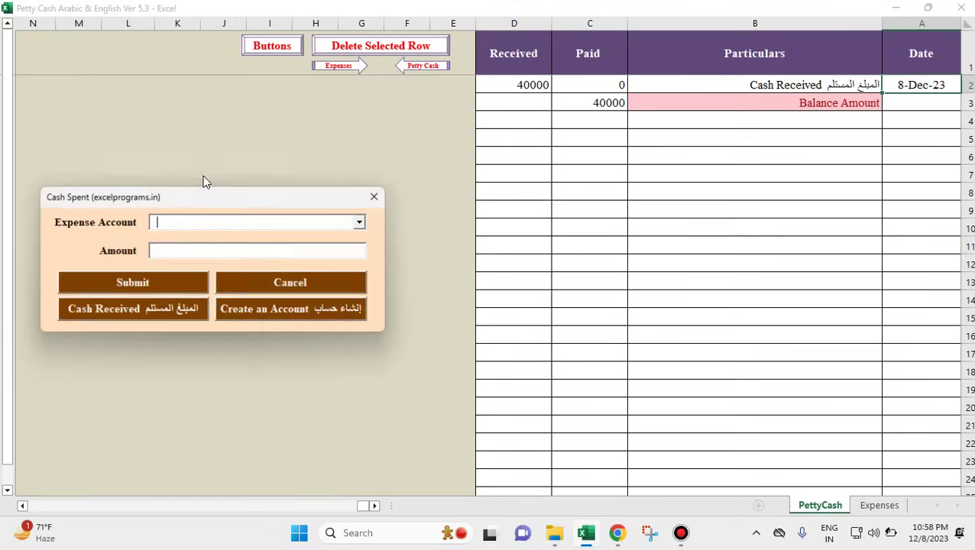
key("Escape")
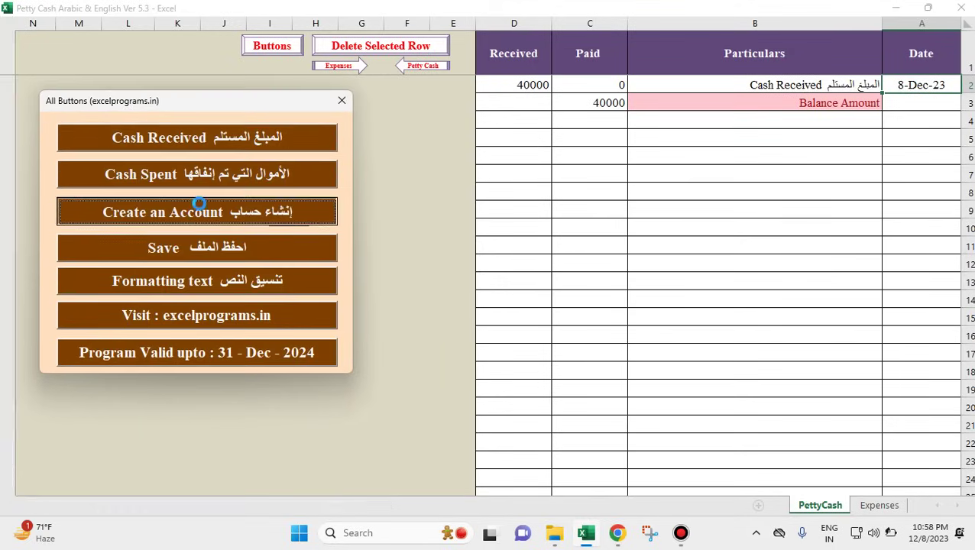
left_click(199, 206)
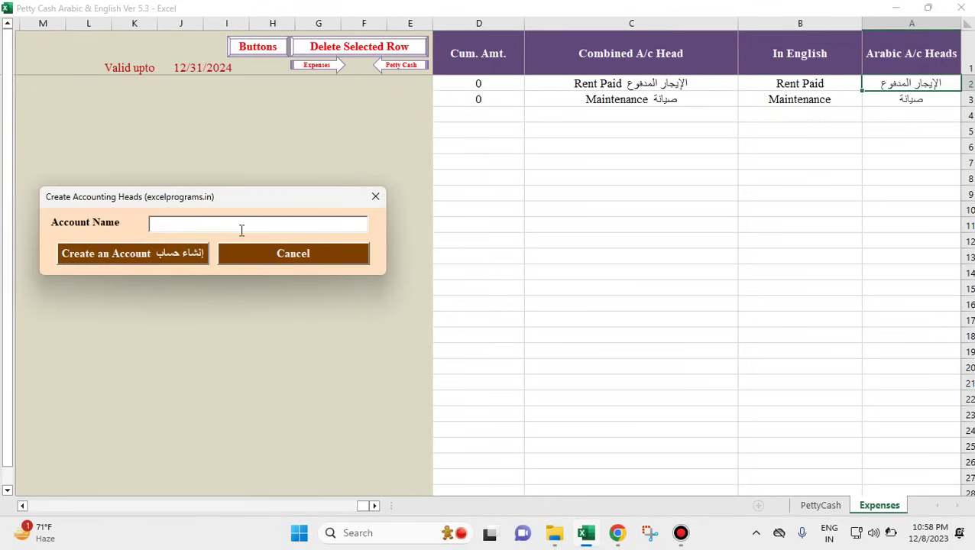
type("Electr")
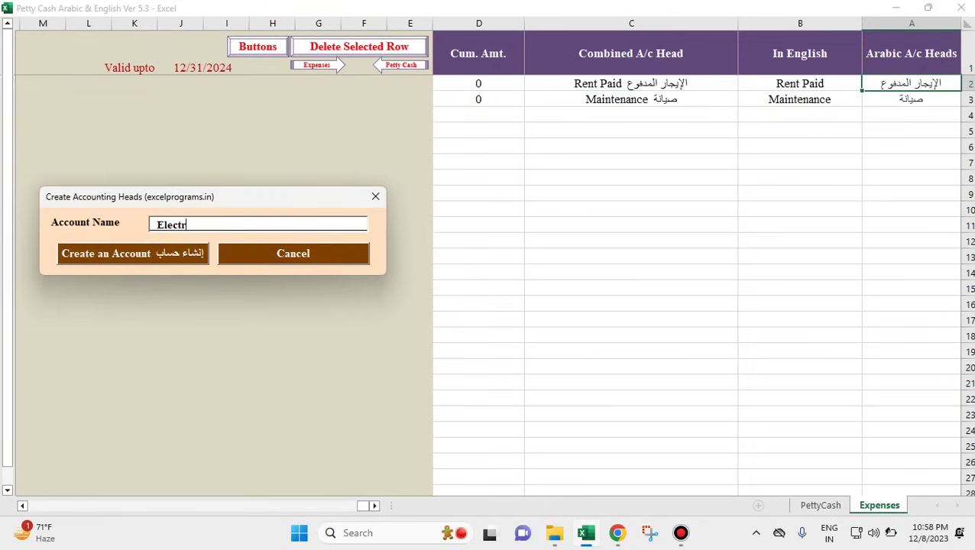
type("icity Charges")
key("Return")
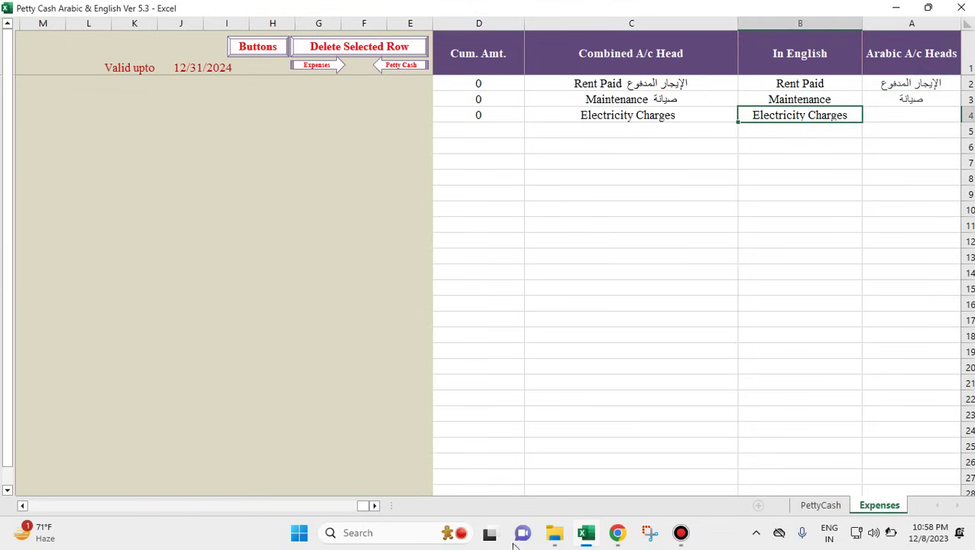
- Switch to Chrome, translate "electricity charges" from English to Arabic and copy the Arabic translation
left_click(620, 535)
double_click(196, 263)
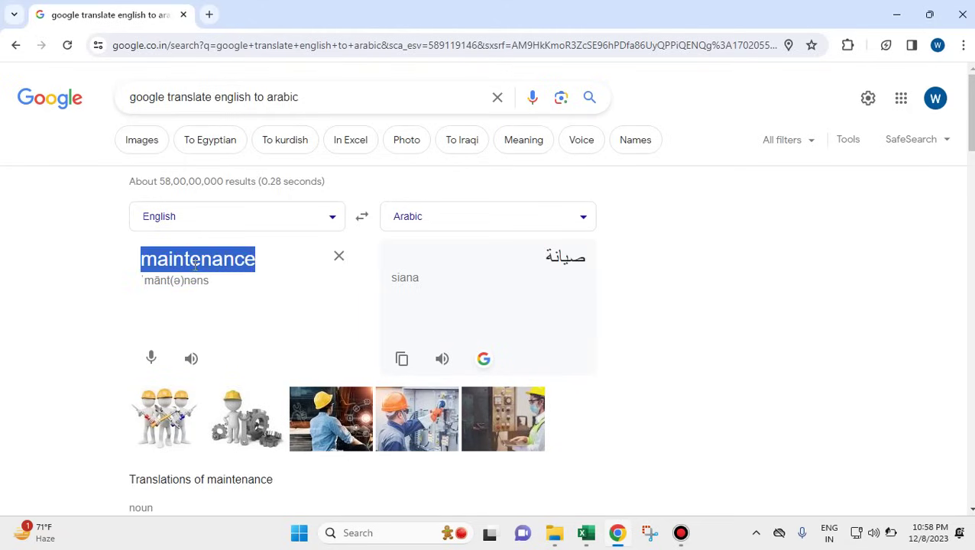
type("elect")
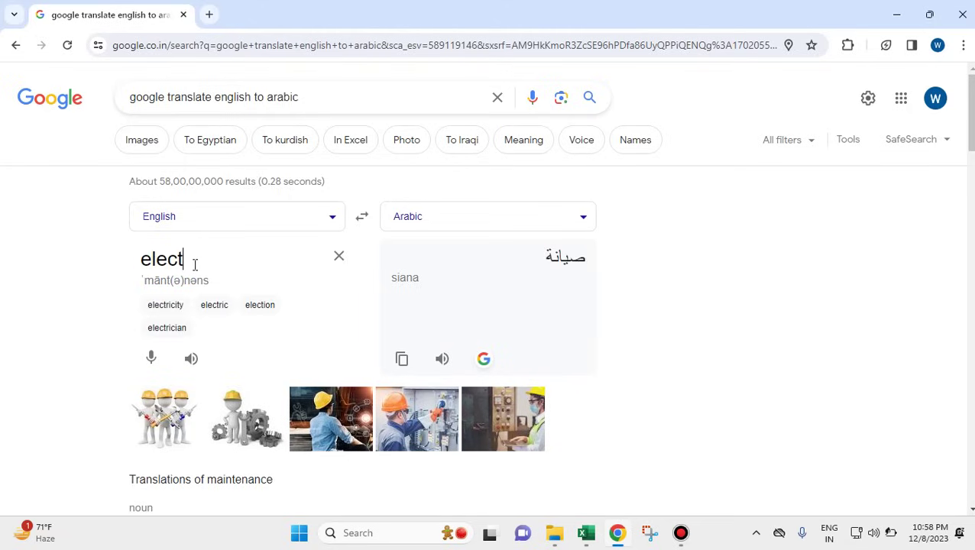
type("ricity charges")
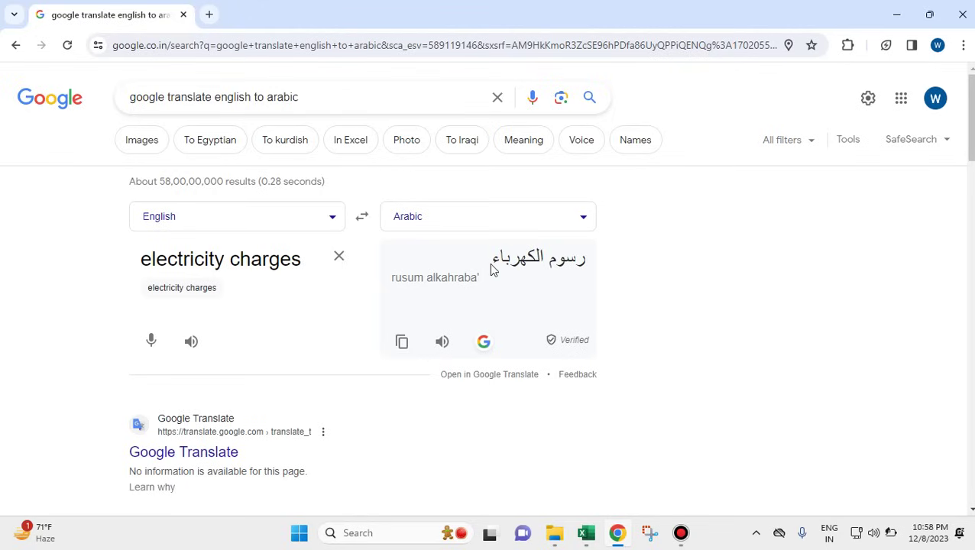
left_click_drag(491, 266, 588, 271)
key("ctrl+c")
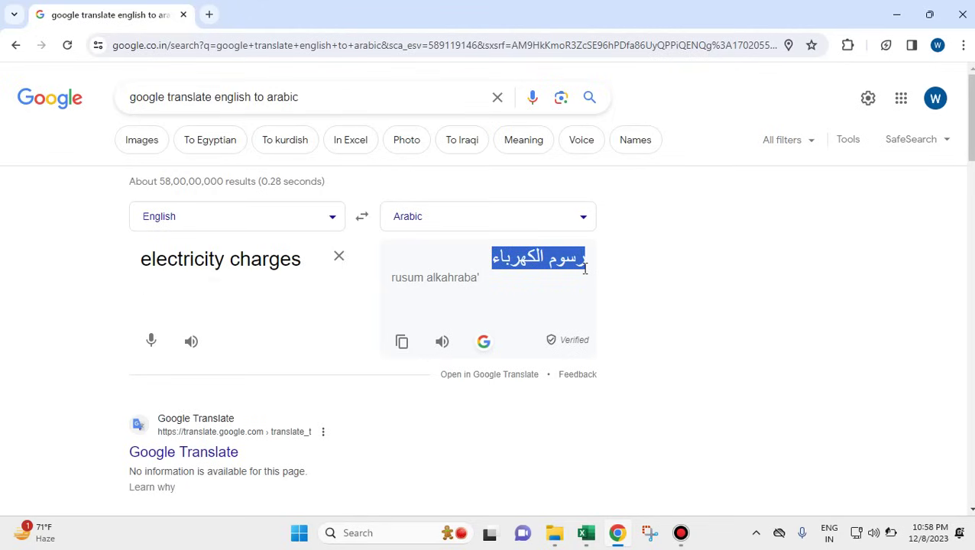
- Return to Excel, paste the translation into the Electricity Charges row's Arabic A/c Heads cell and apply the Formatting text function
key("alt+Tab")
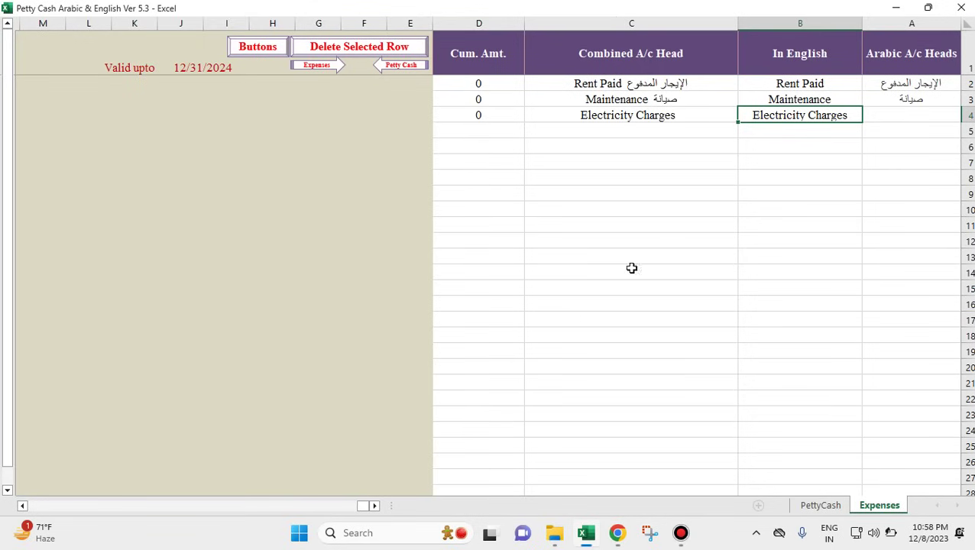
left_click(893, 118)
right_click(896, 122)
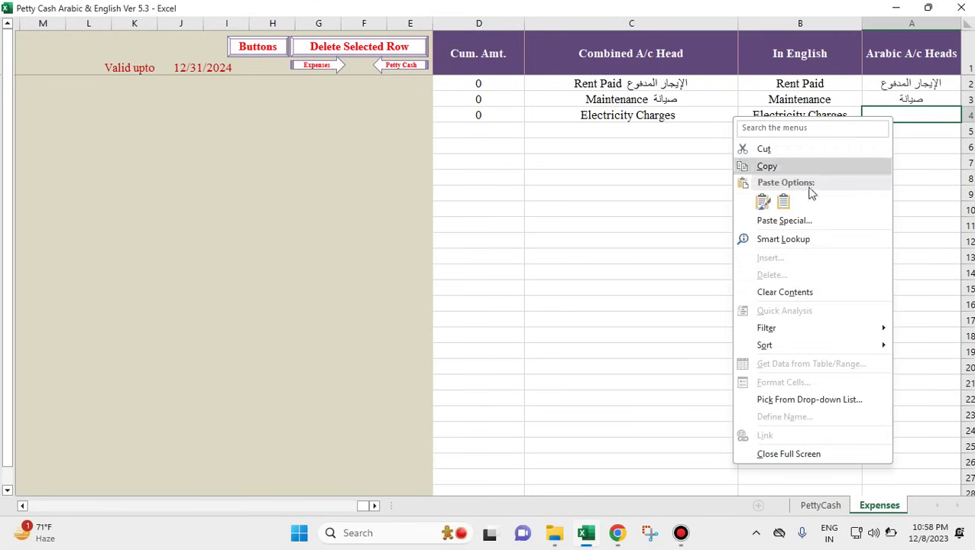
left_click(763, 201)
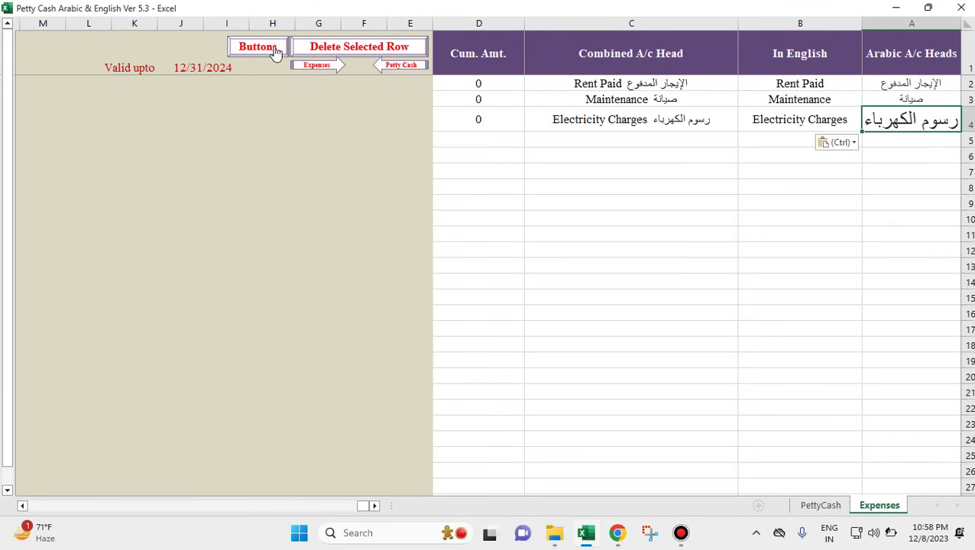
left_click(273, 49)
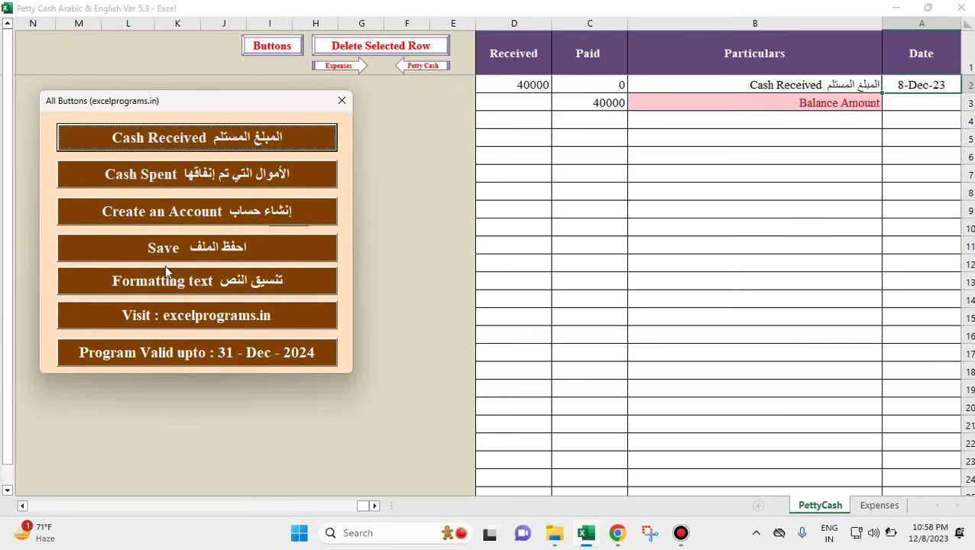
left_click(169, 282)
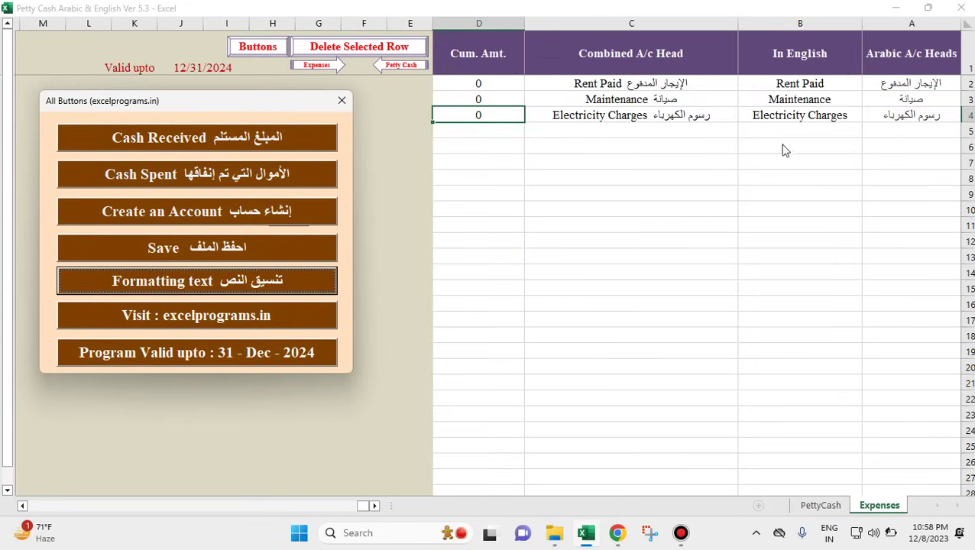
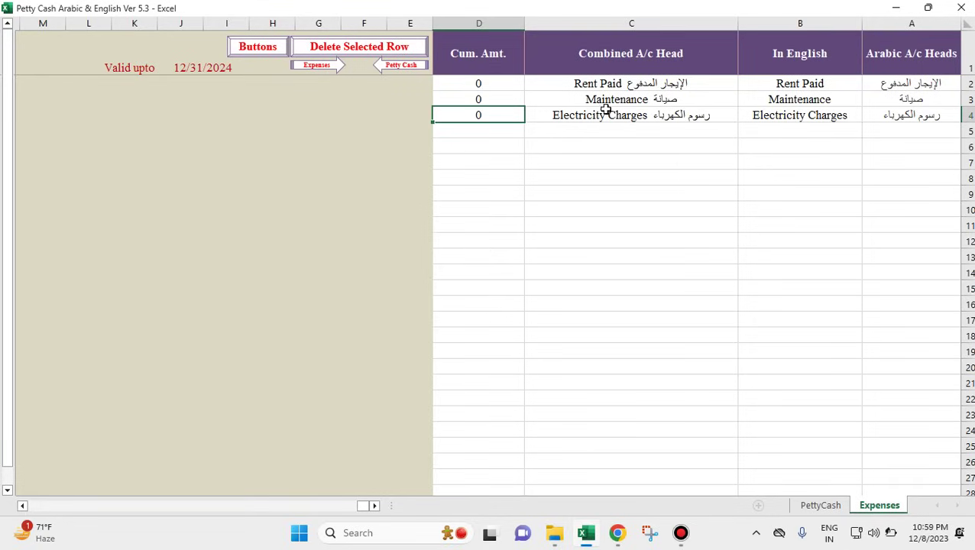
- Examine the Cum. Amt. cells of the Rent Paid, Maintenance and Electricity Charges accounts
left_click(484, 85)
left_click(496, 102)
left_click(499, 114)
- View the available expense accounts in the Cash Spent form from the PettyCash sheet, then close the form
left_click(818, 505)
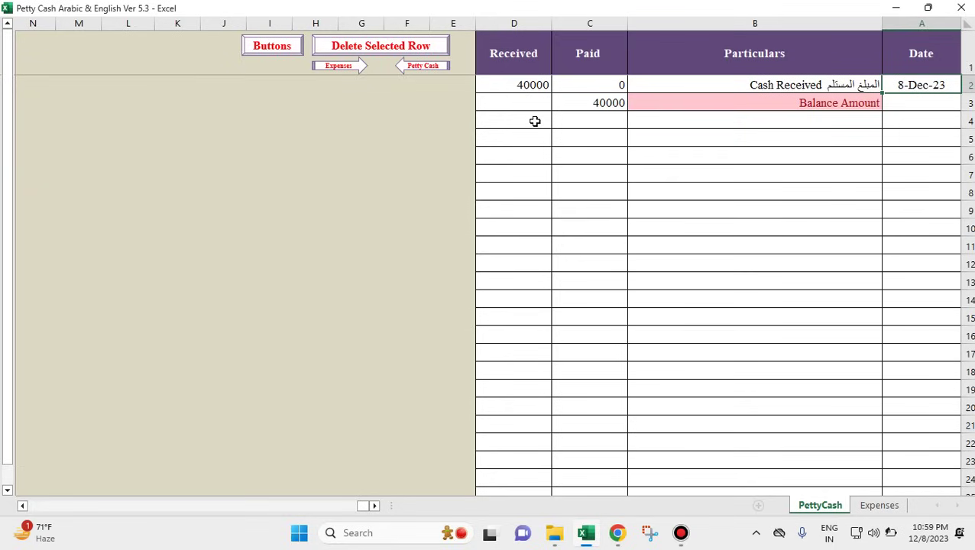
left_click(260, 51)
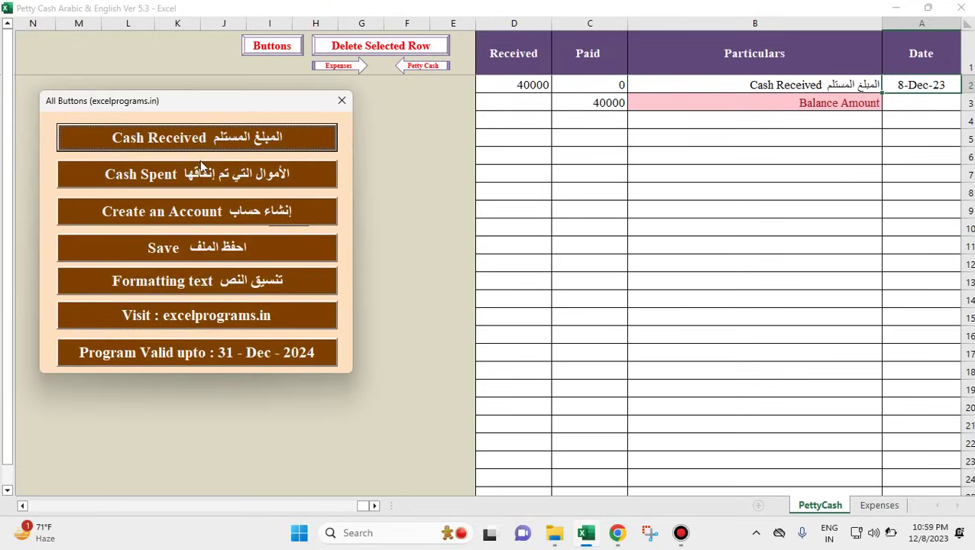
left_click(172, 174)
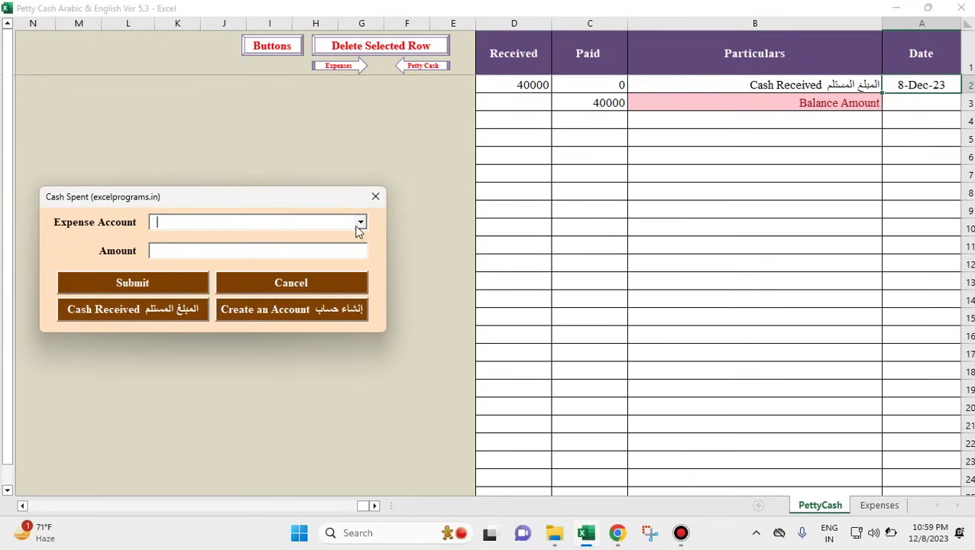
left_click(361, 223)
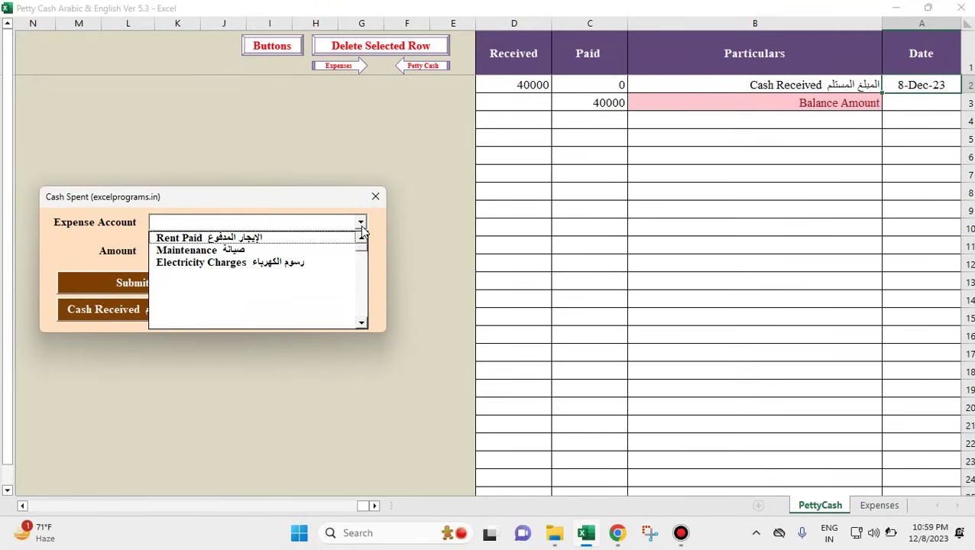
key("Escape")
key("Escape")
key("Escape")
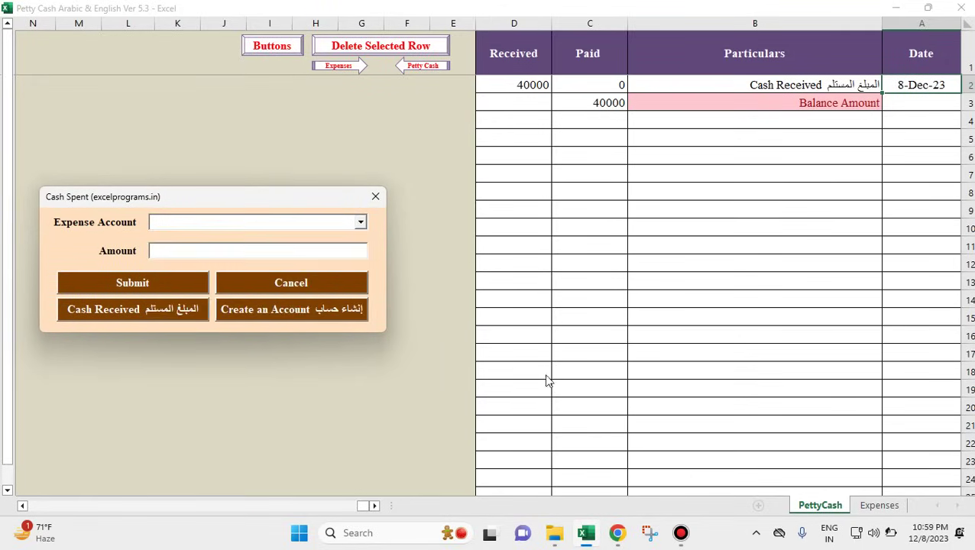
- Check the Expenses sheet, then record a Cash Spent entry of 9000 against the Rent Paid account
left_click(879, 505)
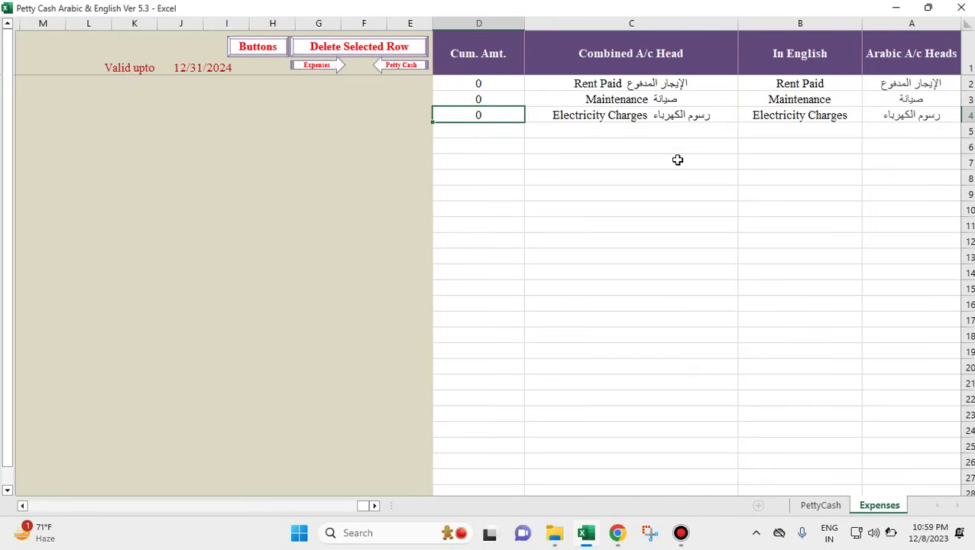
left_click(269, 62)
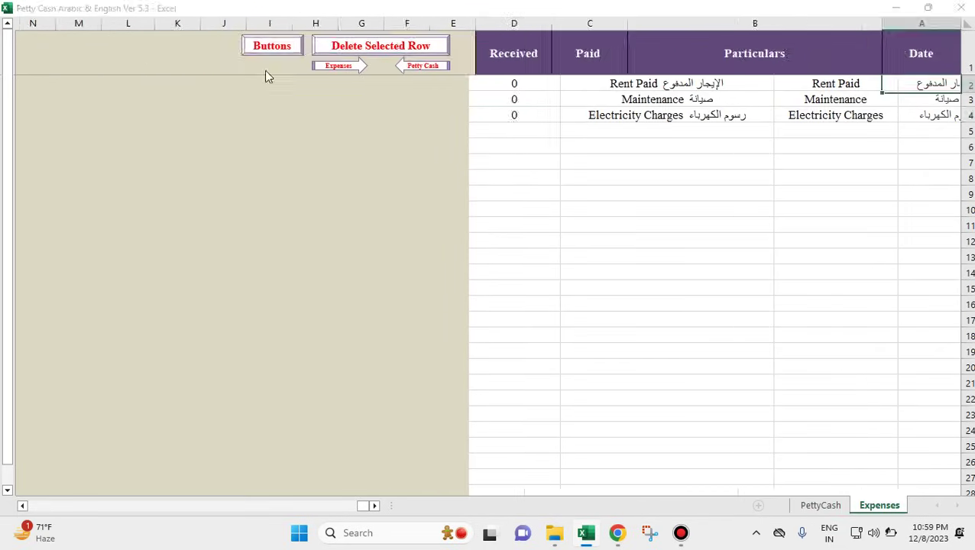
left_click(205, 174)
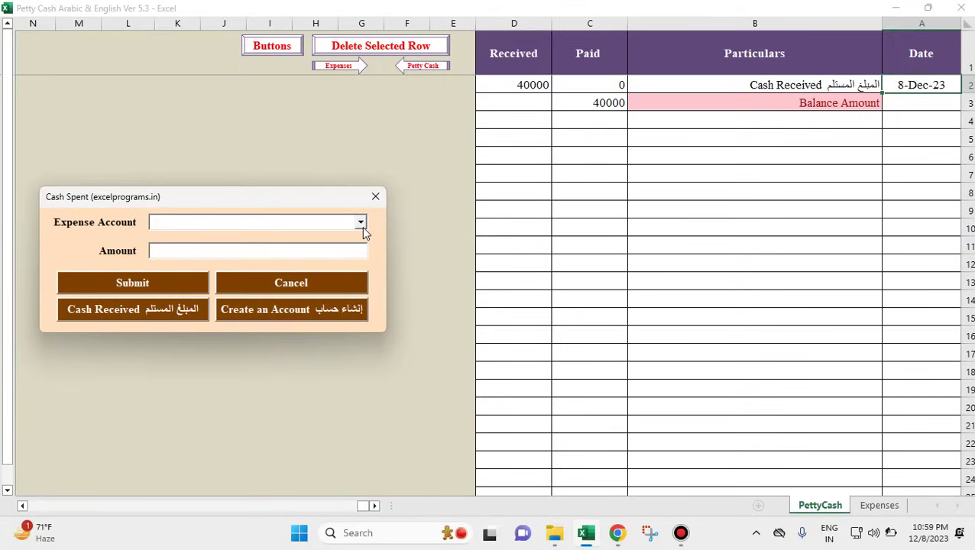
left_click(361, 222)
left_click(326, 238)
left_click(292, 253)
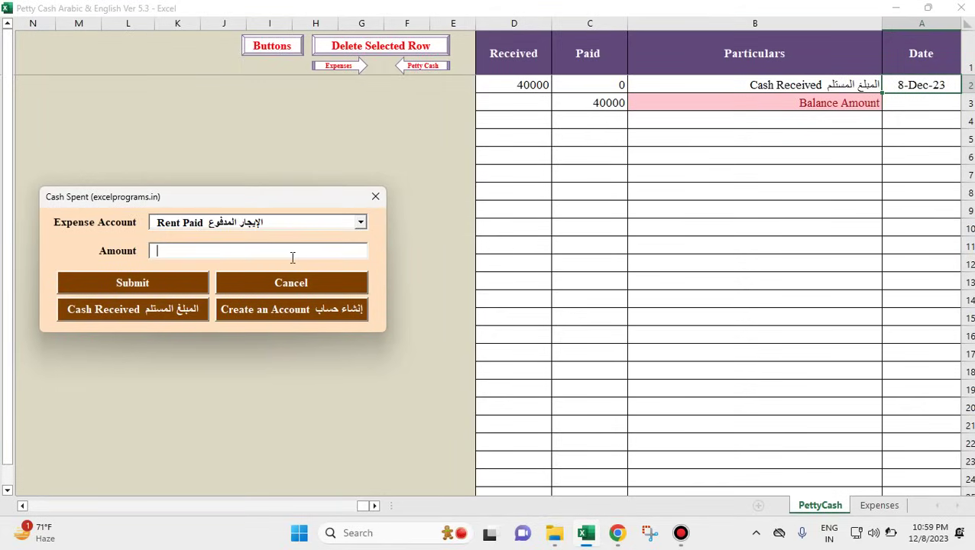
type("9000")
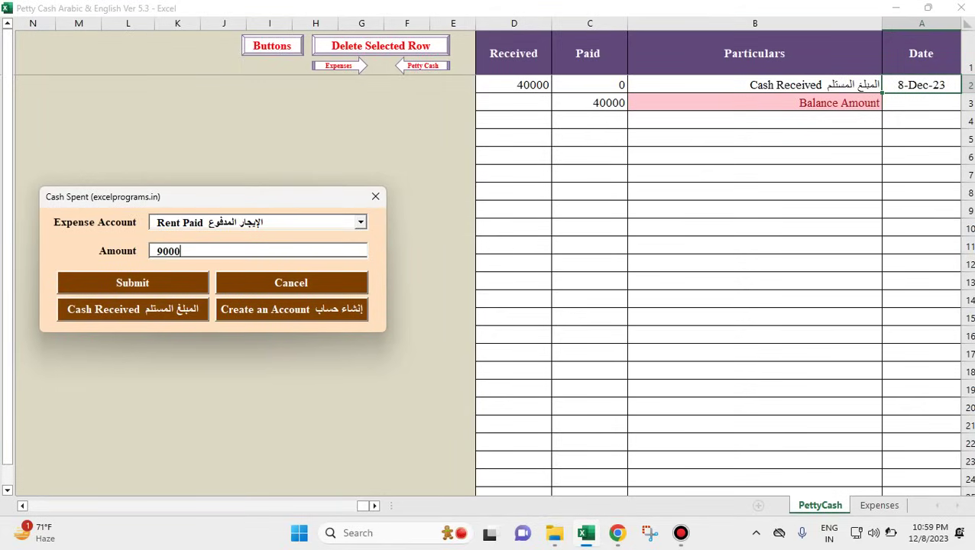
key("Return")
key("Return")
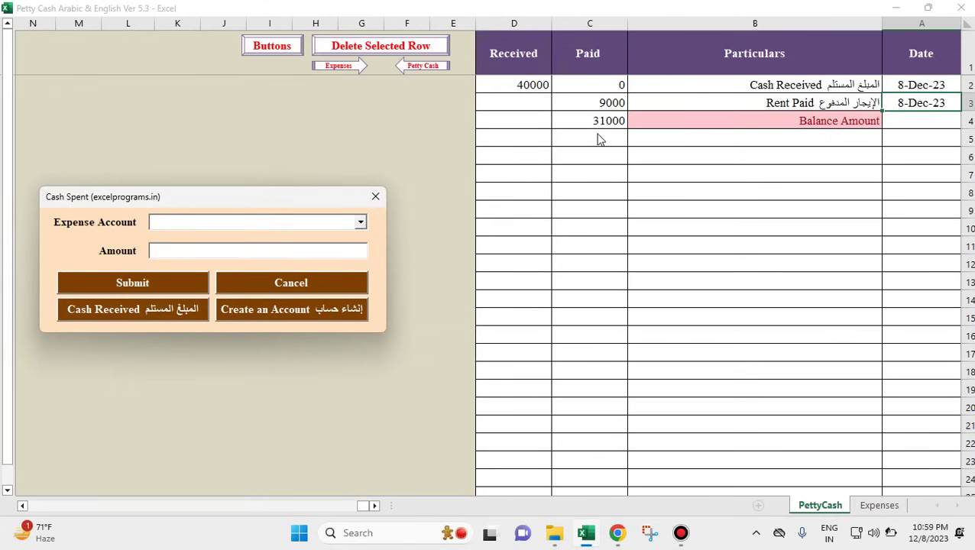
- Record a Cash Spent entry of 120 against the Maintenance account
left_click(361, 223)
left_click(325, 252)
left_click(321, 255)
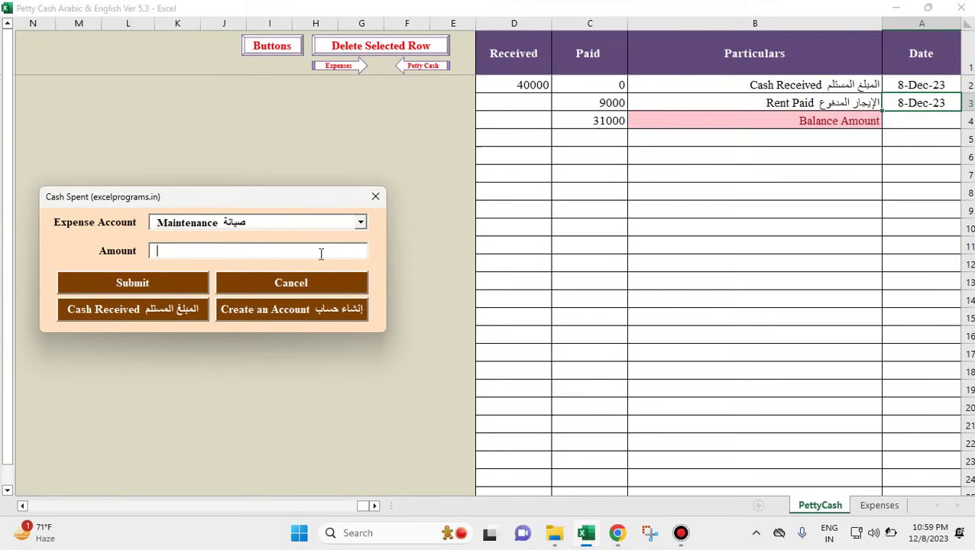
type("120")
key("Tab")
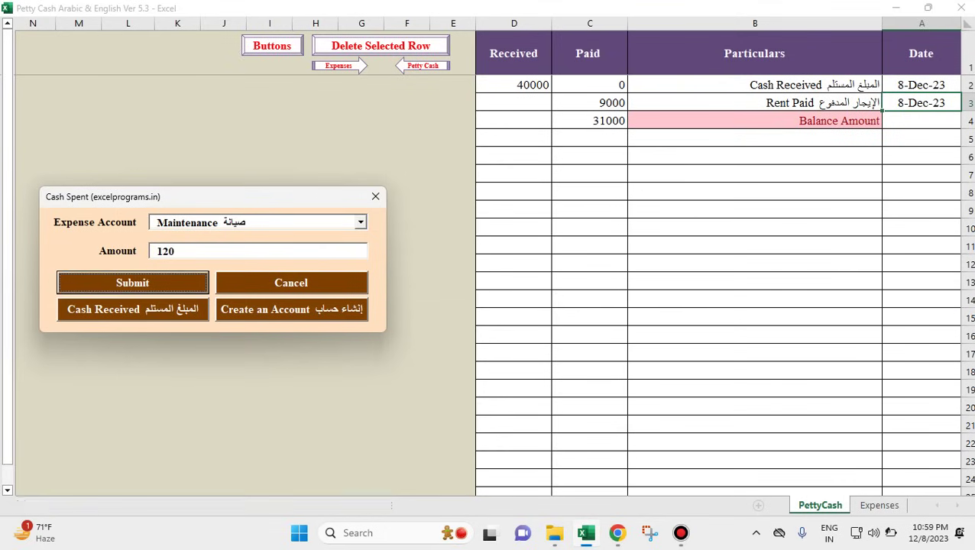
key("Return")
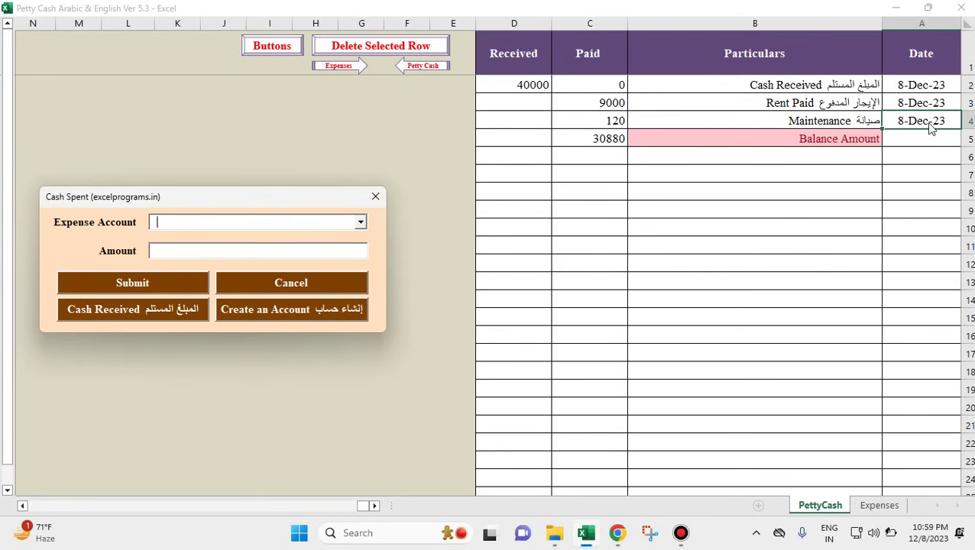
- Record a Cash Spent entry of 215 against the Electricity Charges account and close the Cash Spent form
left_click(360, 227)
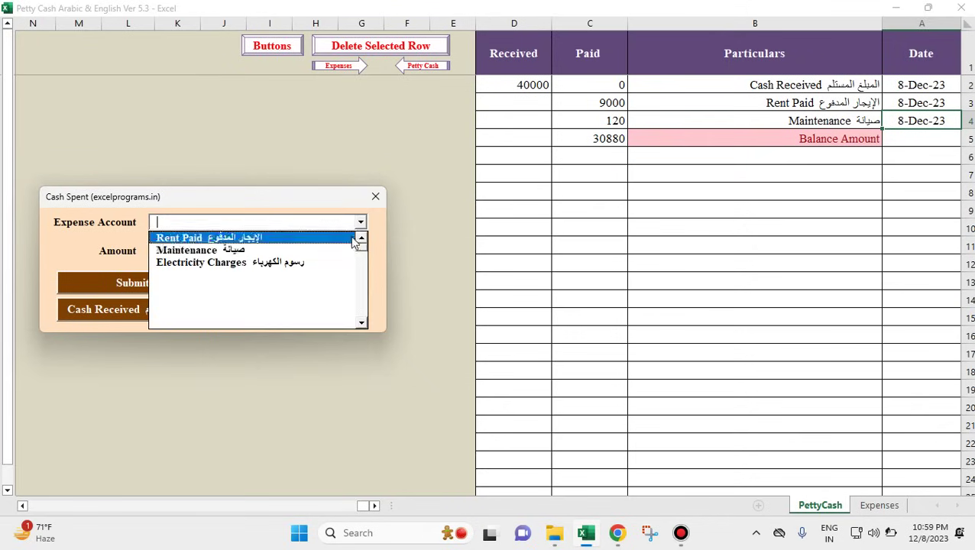
left_click(305, 262)
left_click(303, 250)
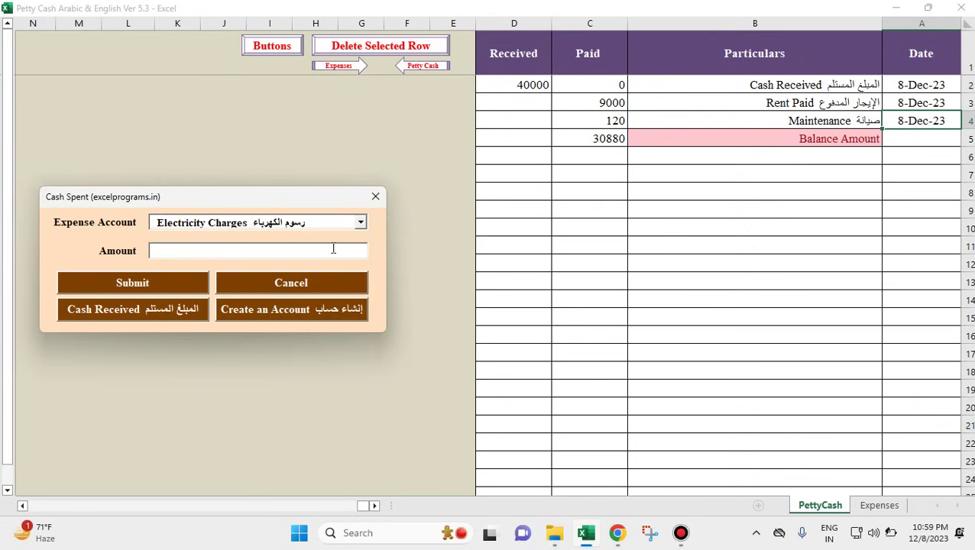
type("215")
key("Return")
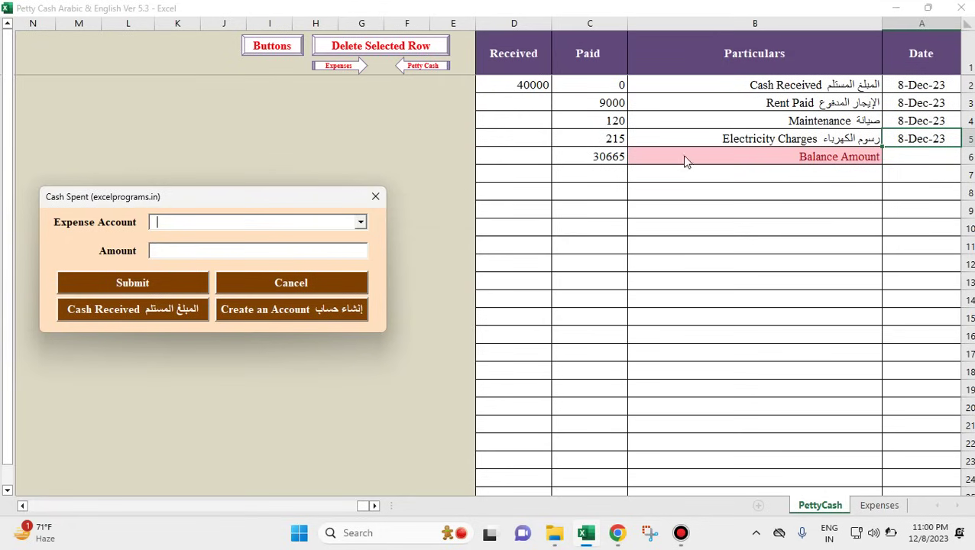
key("Escape")
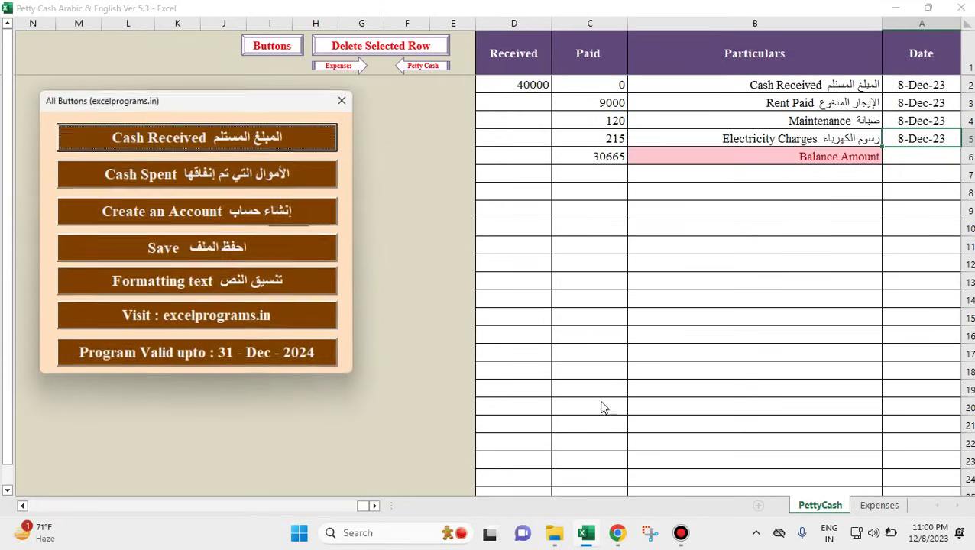
- Review the cumulative amounts in the Expenses sheet, focusing on the Maintenance account
left_click(879, 505)
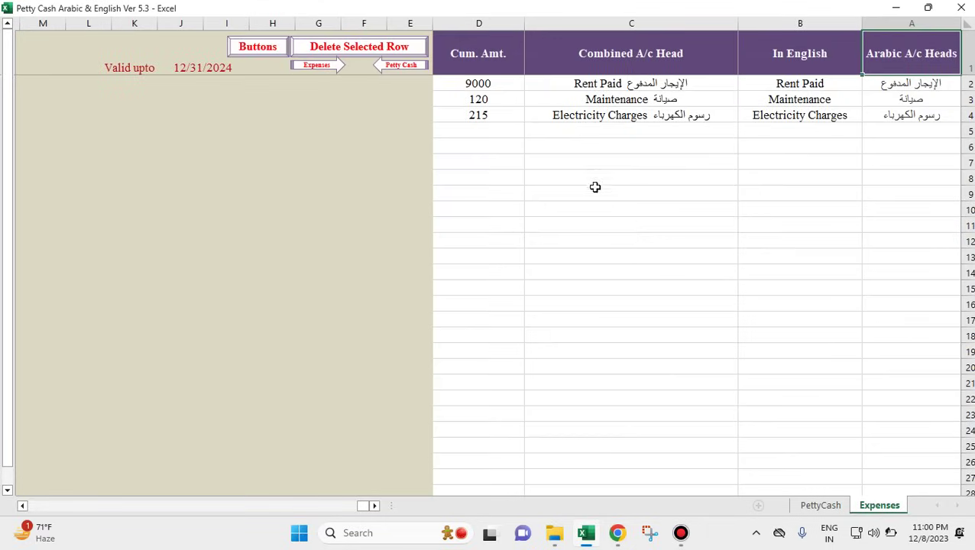
left_click(494, 104)
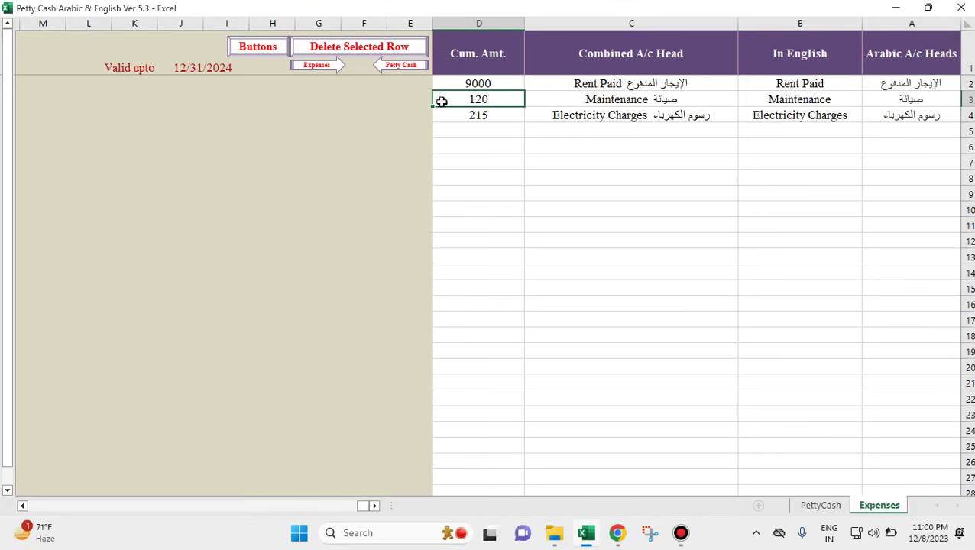
left_click(625, 99)
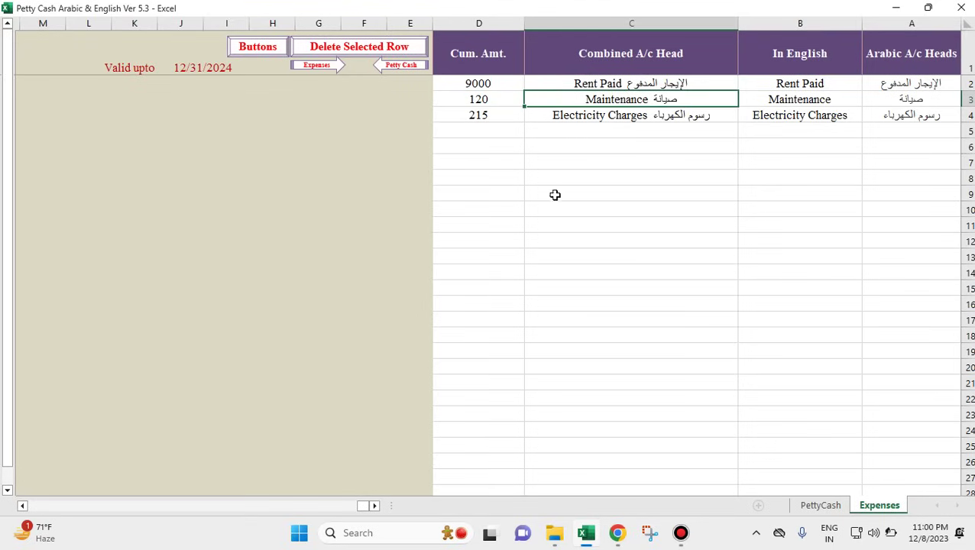
left_click(486, 100)
- Record a second Cash Spent entry of 80 against the Maintenance account, then close the open forms
left_click(250, 48)
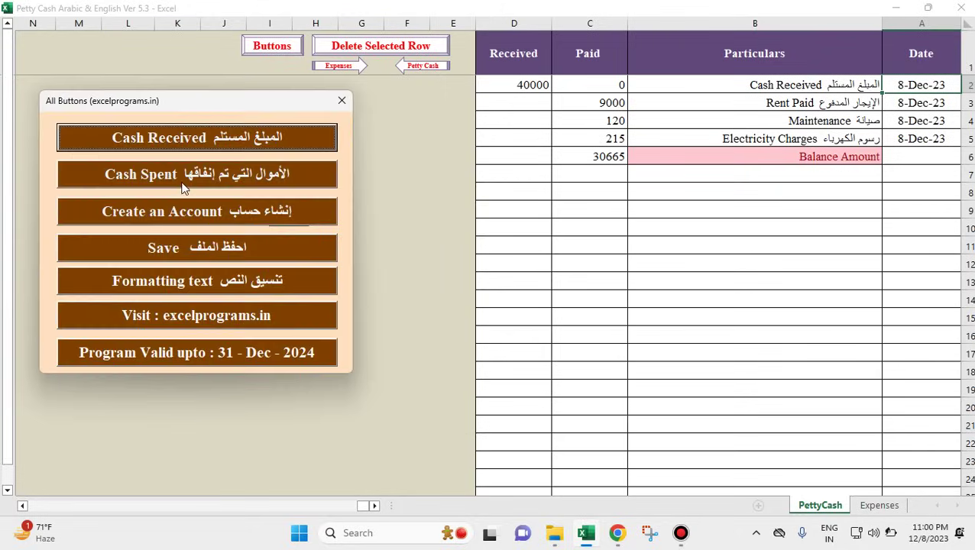
left_click(170, 179)
left_click(360, 222)
left_click(329, 250)
type("80")
key("Return")
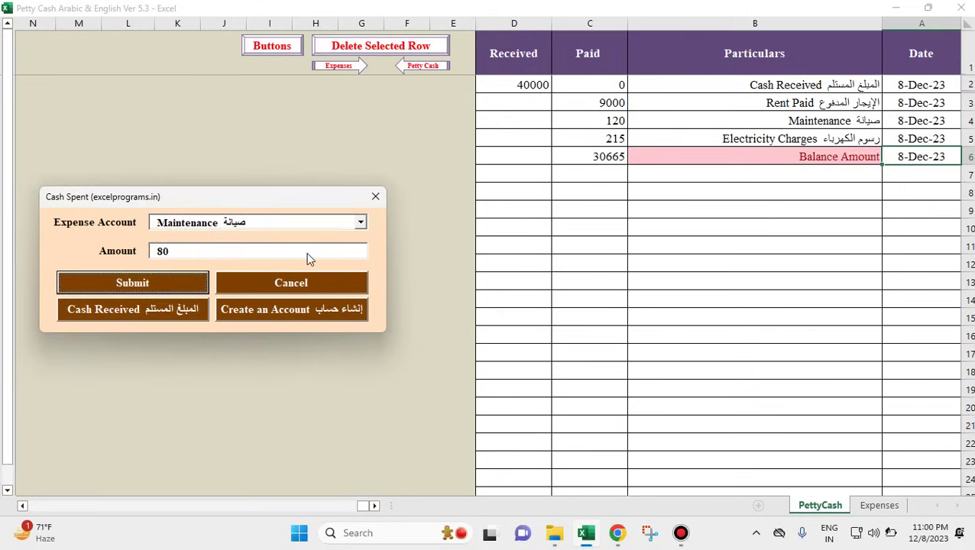
key("Escape")
key("Escape")
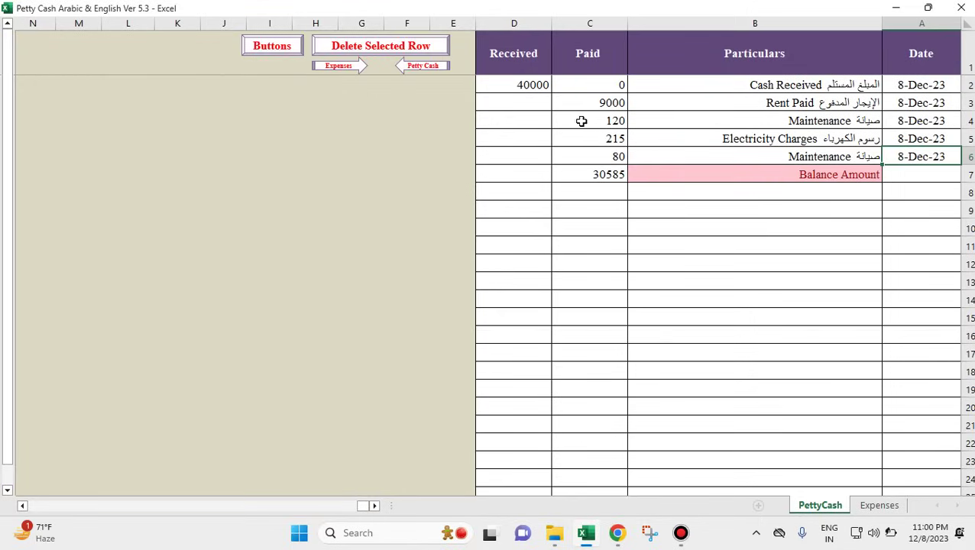
- Check the Maintenance account's Cum. Amt. in the Expenses sheet, then return to the PettyCash sheet
left_click(876, 506)
left_click(475, 100)
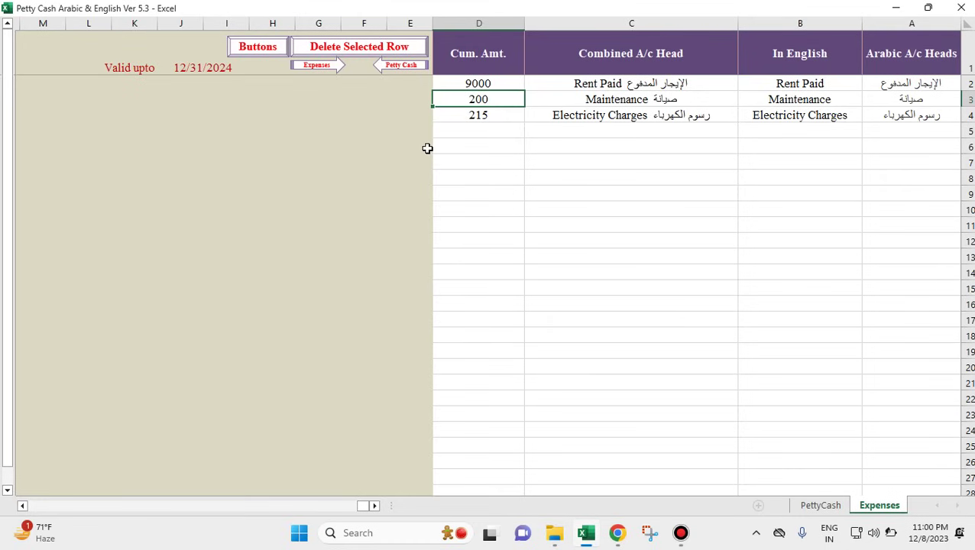
left_click(818, 506)
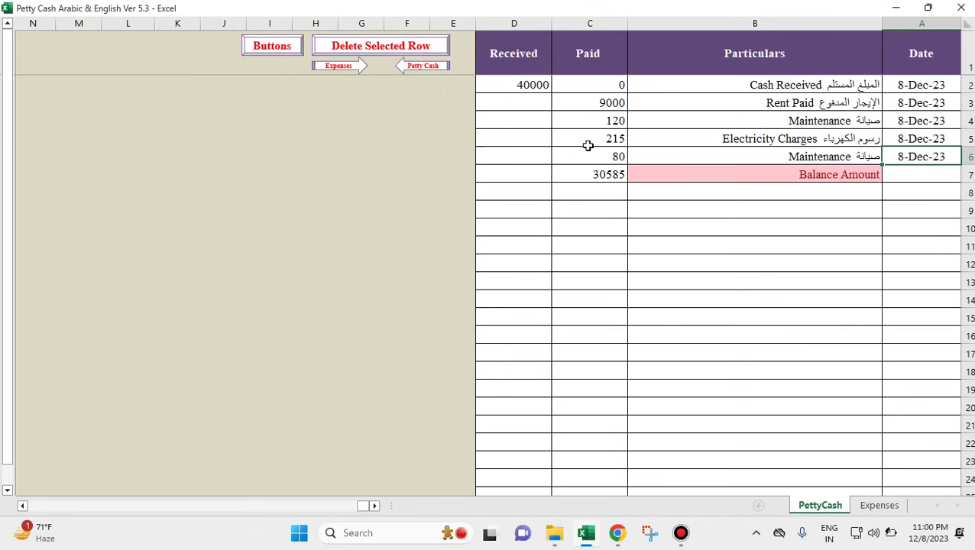
- Set the Paid amount of the first Maintenance entry in PettyCash to 180
left_click(599, 121)
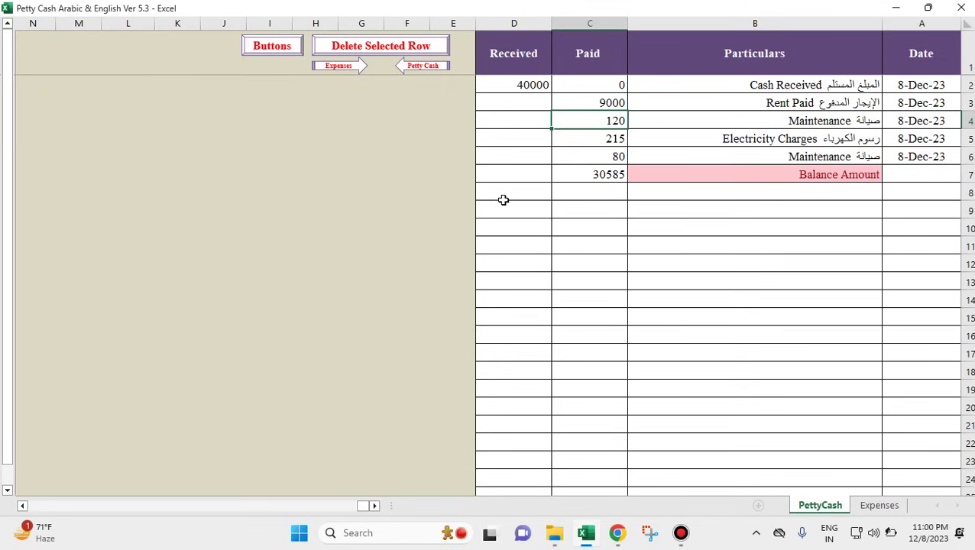
left_click(575, 155)
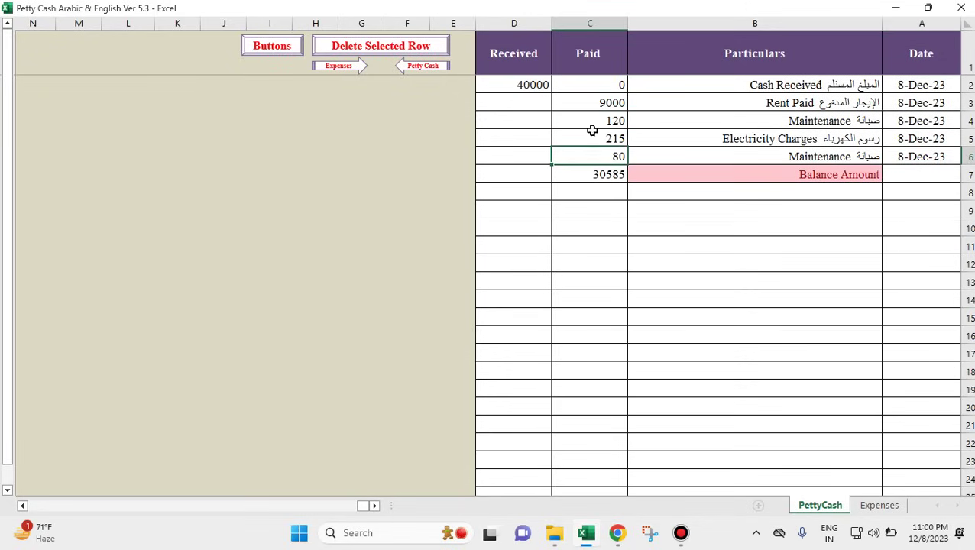
left_click(594, 120)
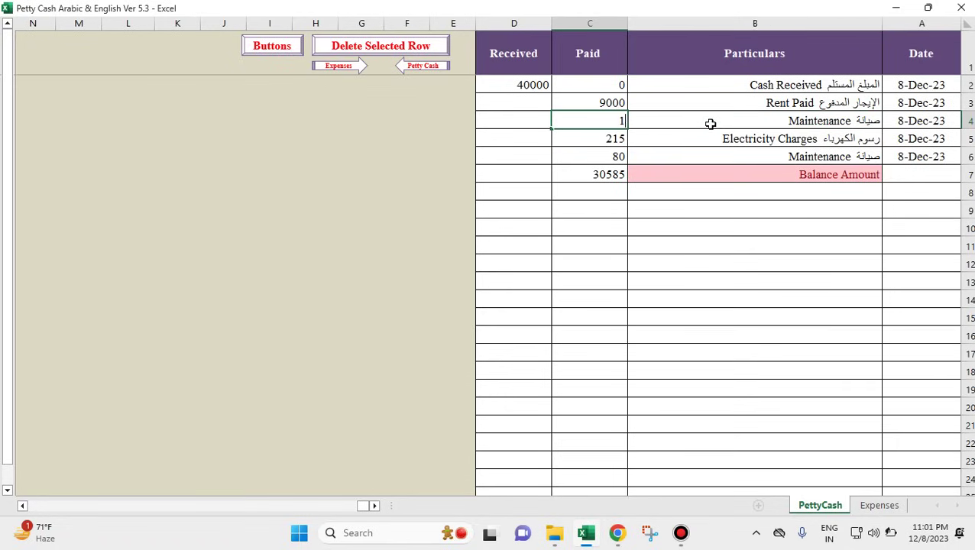
key("Tab")
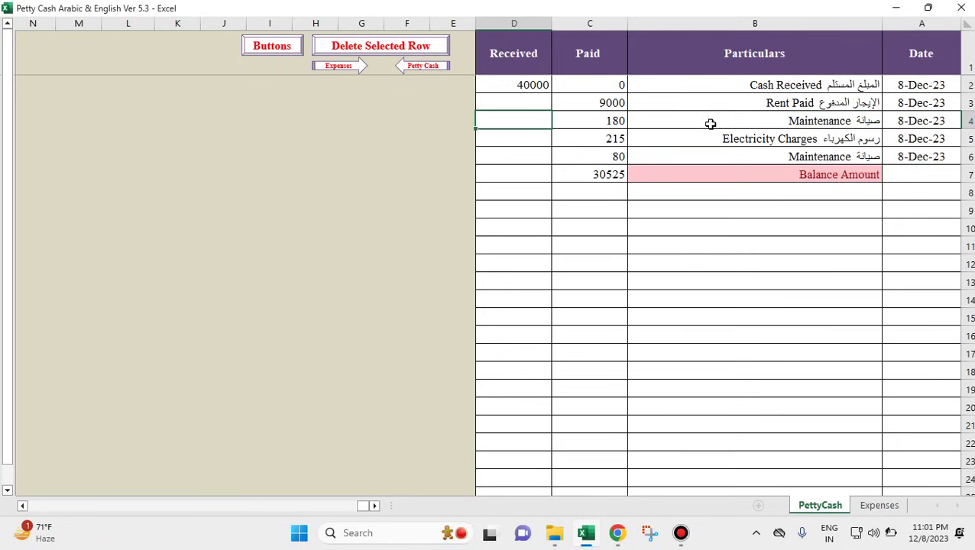
- Inspect the Balance Amount formula in PettyCash and the Maintenance account's Cum. Amt. in the Expenses sheet
left_click(613, 175)
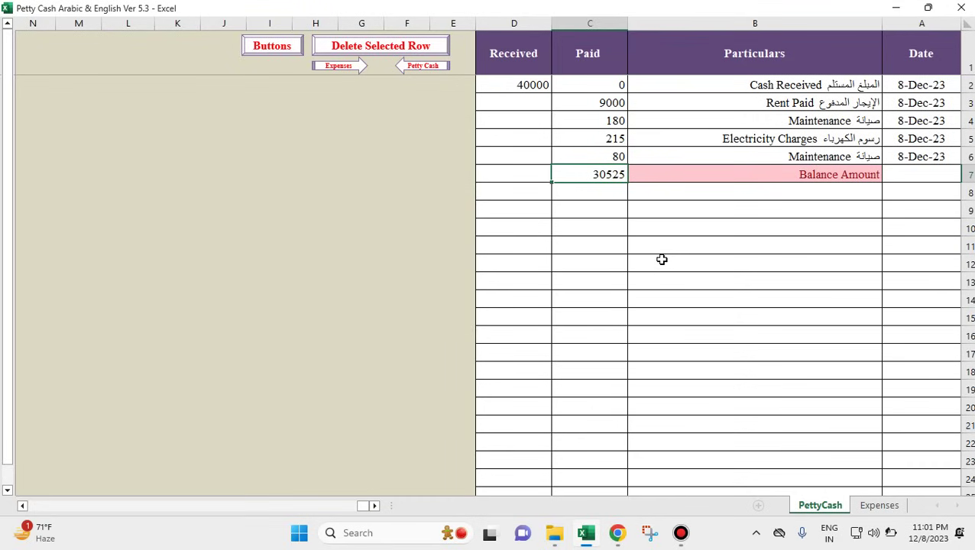
key("F2")
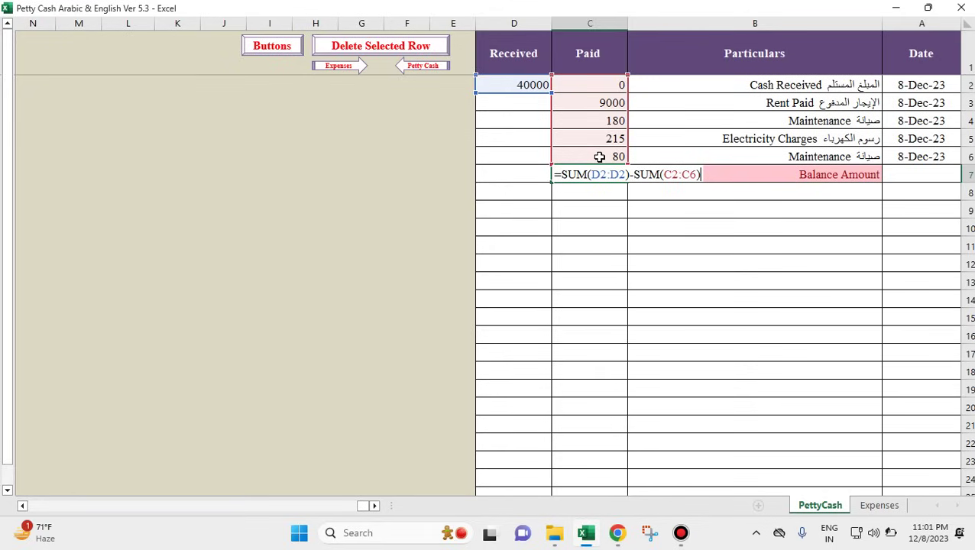
key("ctrl+Return")
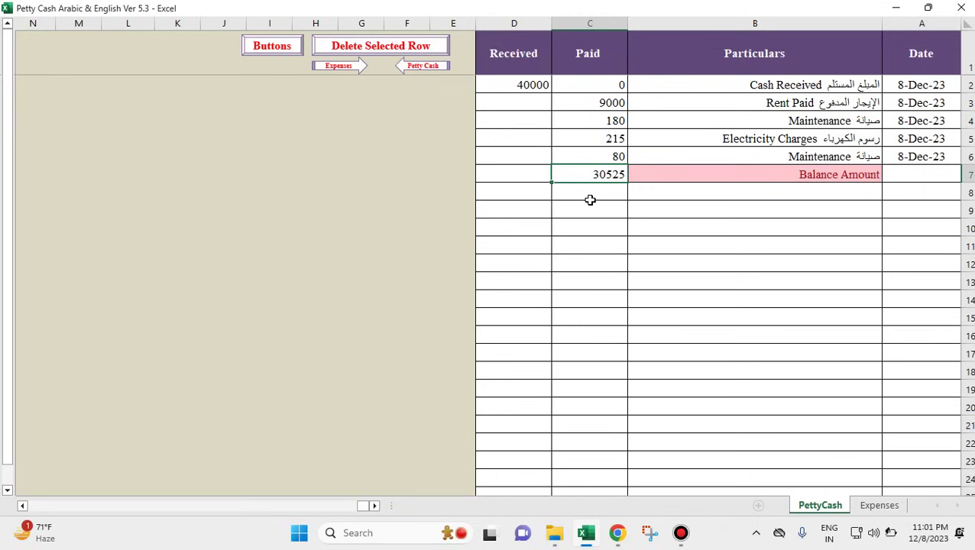
left_click(868, 505)
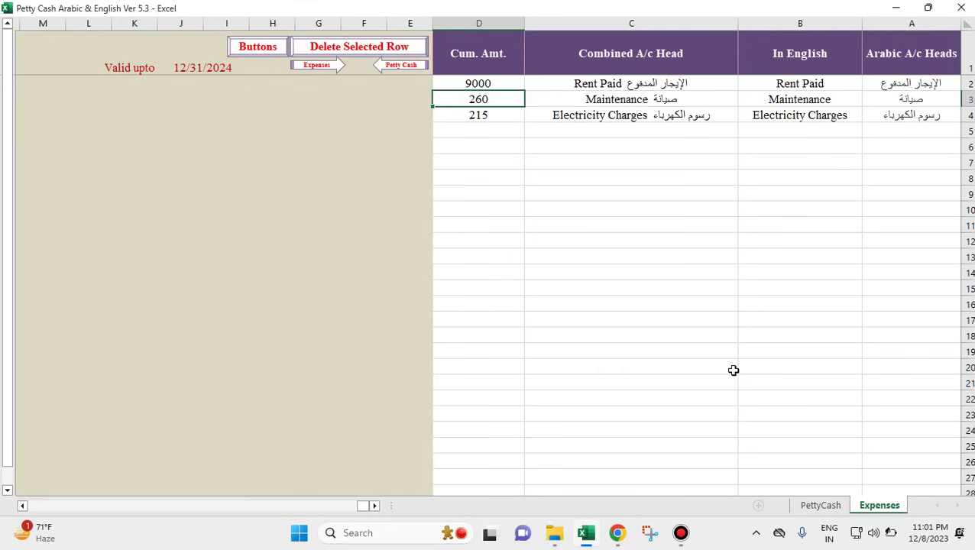
left_click(839, 509)
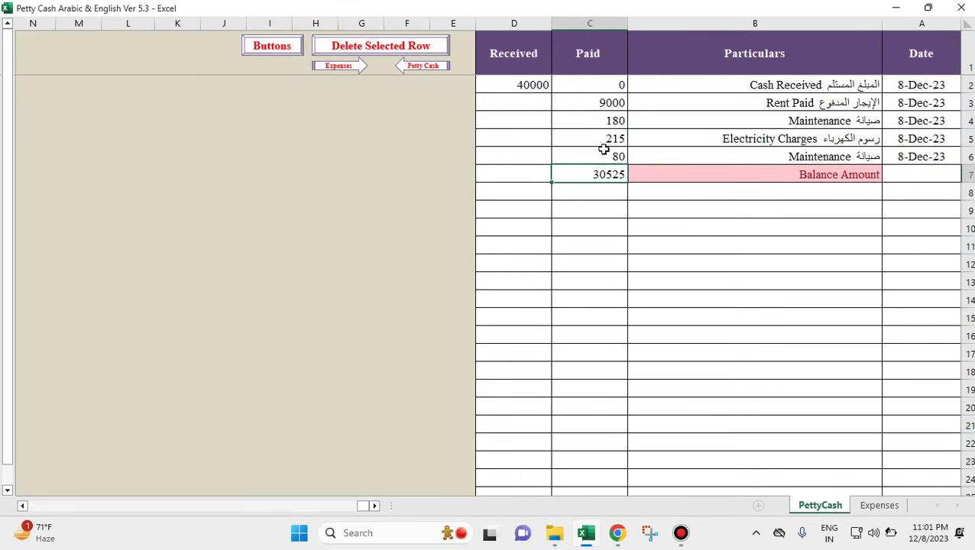
- Delete the second Maintenance record, the one with 80 paid, from the PettyCash sheet
left_click(600, 120)
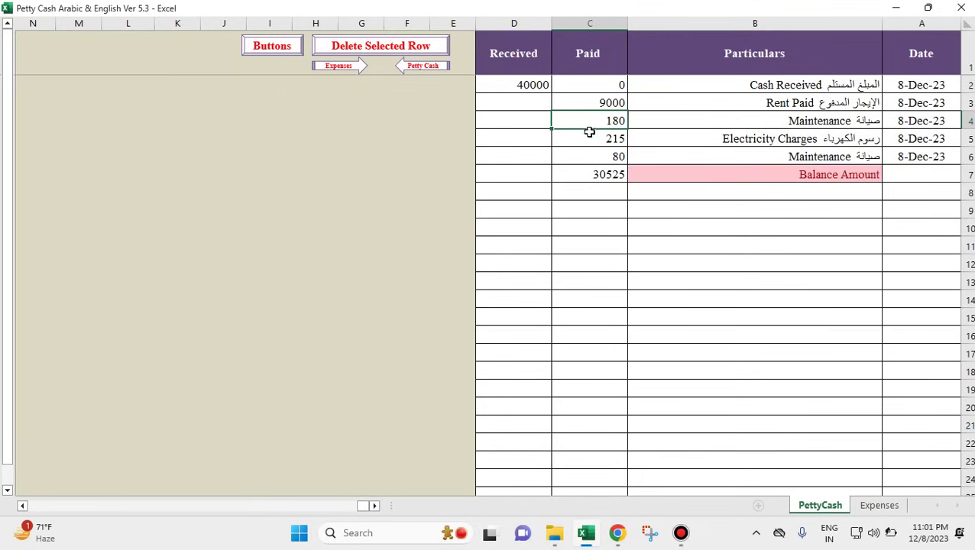
left_click(603, 157)
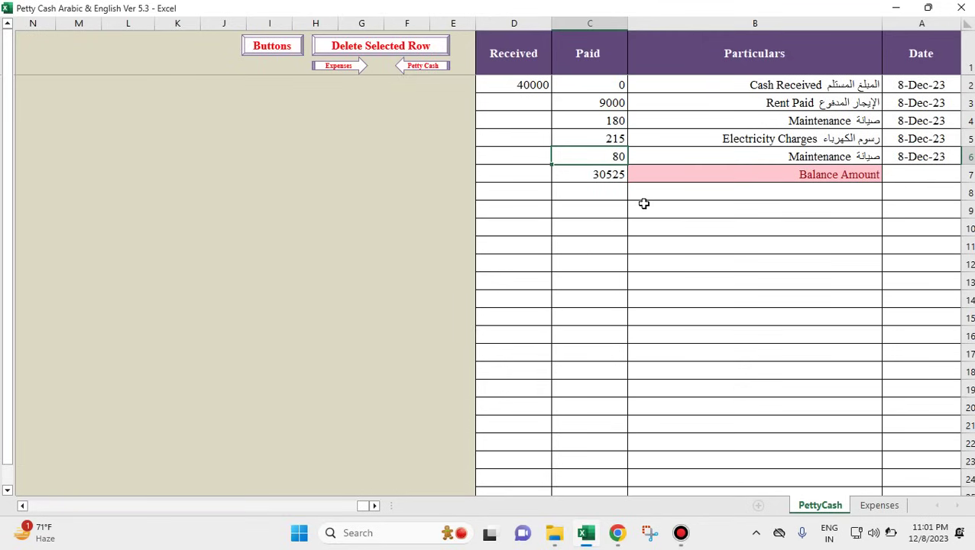
key("Right")
key("Left")
key("Right")
key("Left")
key("Right")
key("Left")
key("Right")
key("Left")
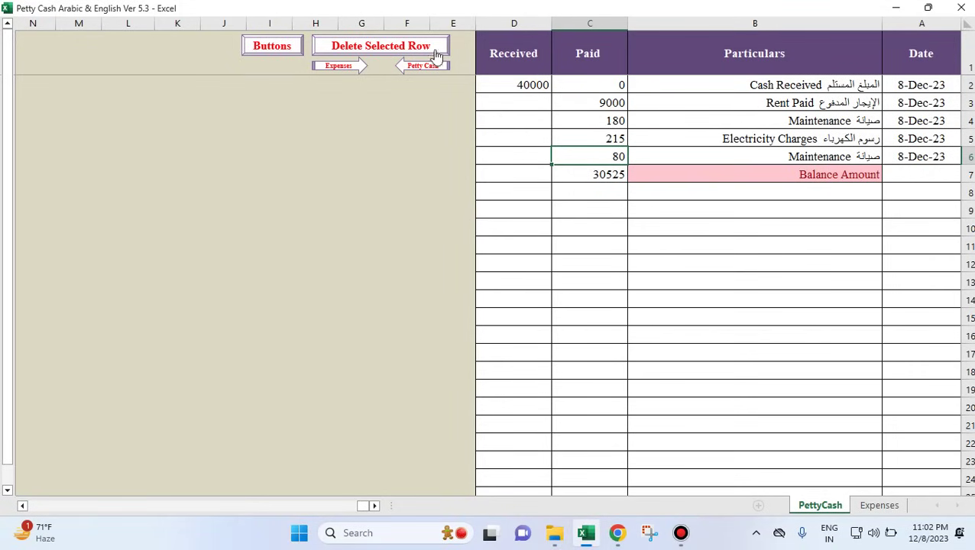
left_click(403, 43)
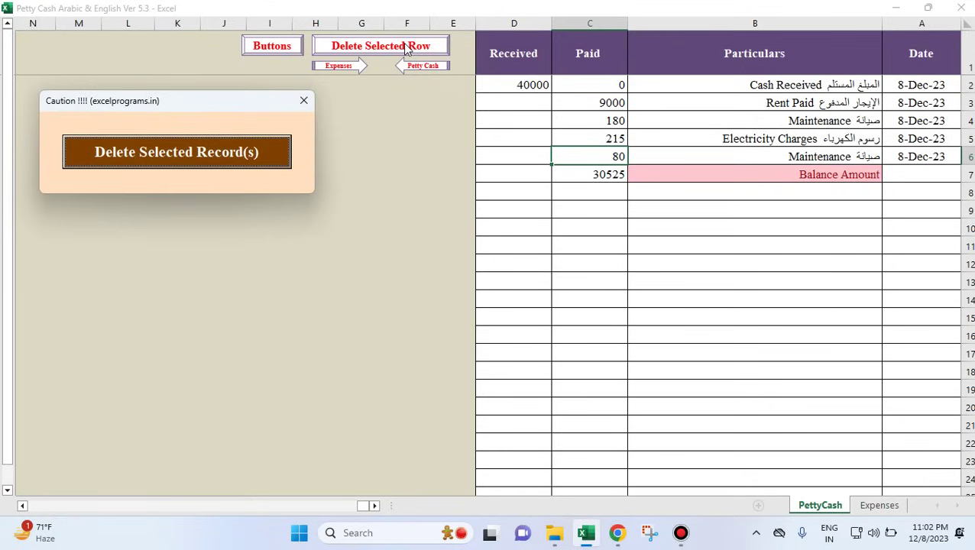
left_click(224, 152)
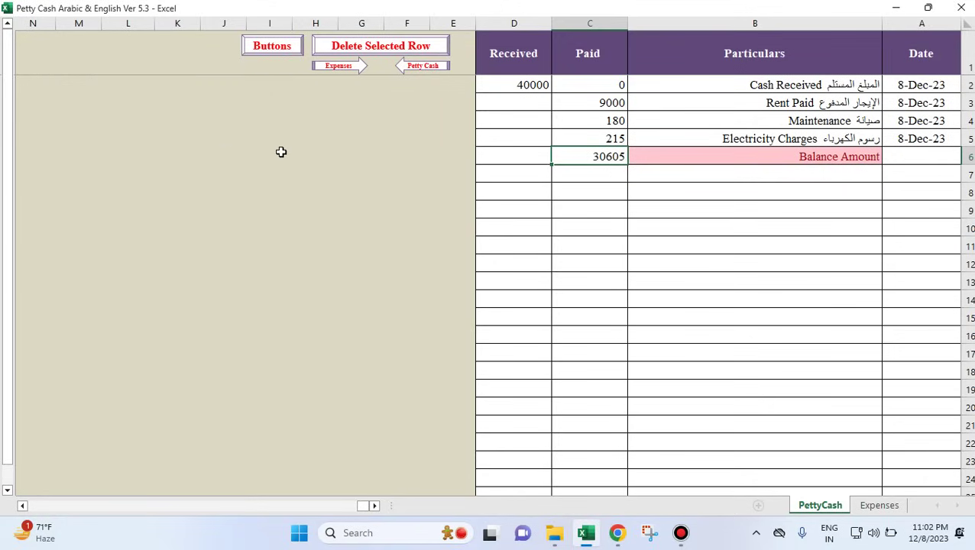
left_click(588, 133)
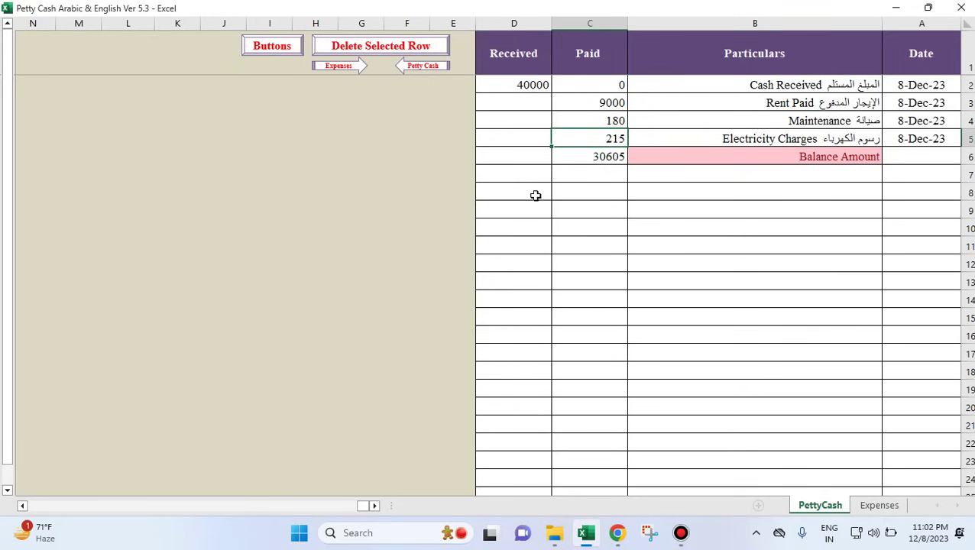
left_click(398, 49)
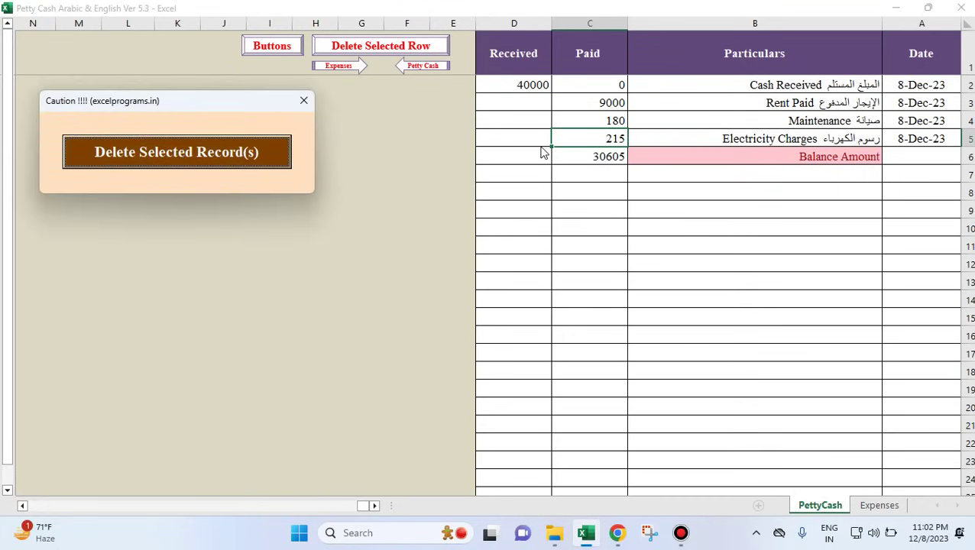
left_click(579, 194)
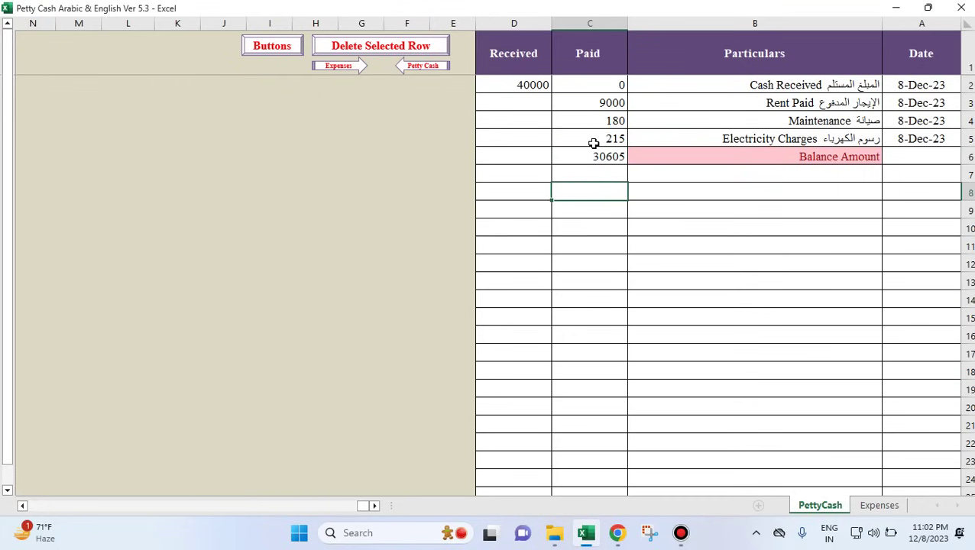
left_click(593, 139)
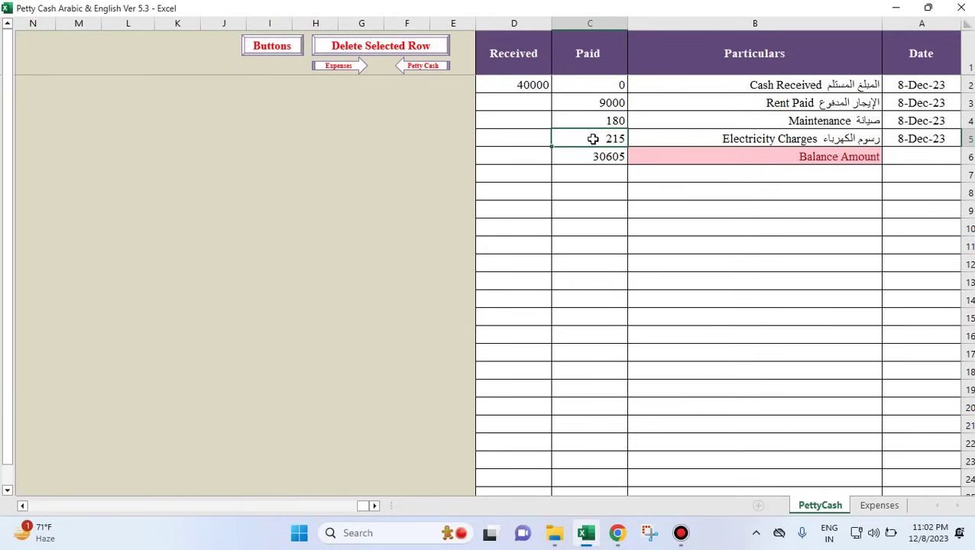
- Delete the Maintenance and Electricity Charges records together from the PettyCash sheet
left_click_drag(592, 120, 594, 138)
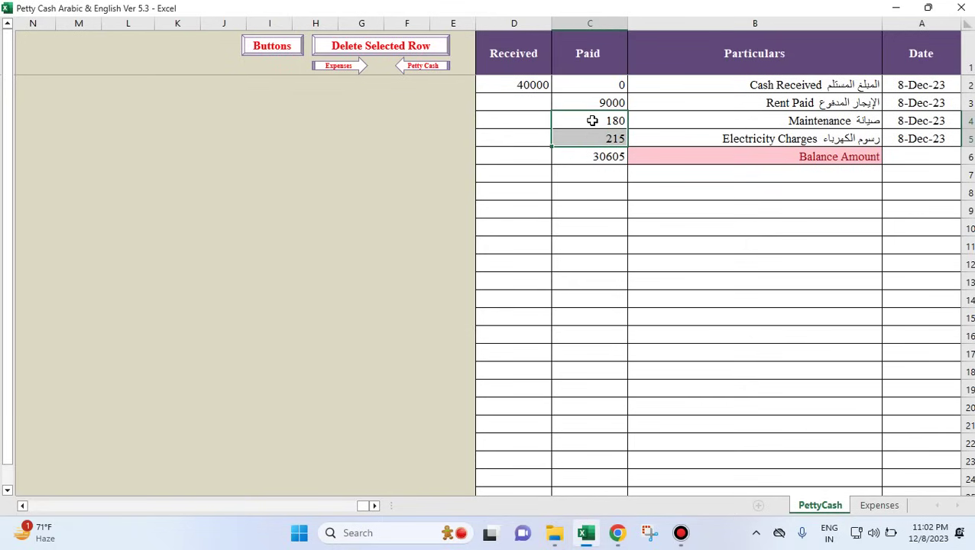
left_click(412, 49)
left_click(249, 151)
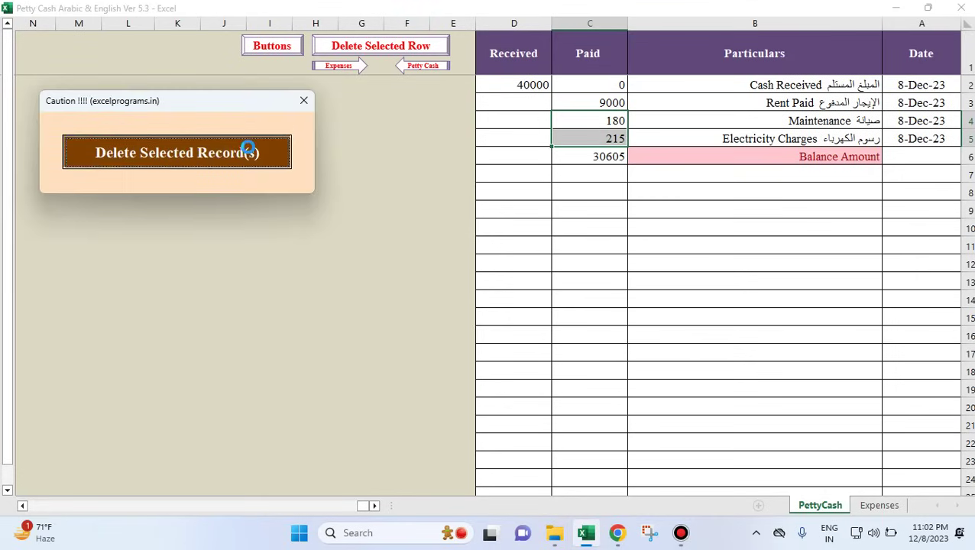
- Delete all remaining records from the PettyCash sheet by selecting the Received and Paid cells in rows 2 to 12
left_click_drag(522, 84, 560, 269)
left_click(413, 46)
left_click(248, 150)
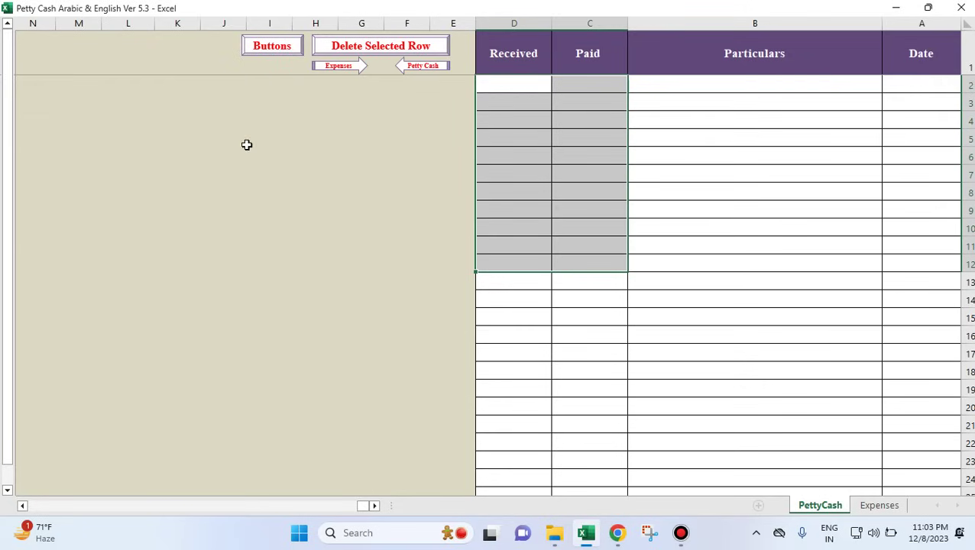
left_click(514, 153)
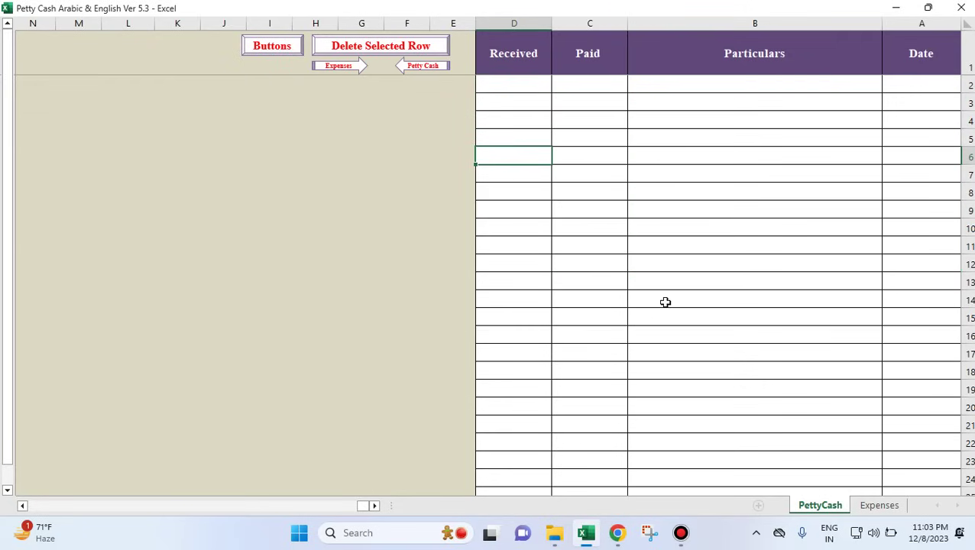
- Check the accounts' Cum. Amt. in the Expenses sheet, then record 100000 as cash received
left_click(880, 506)
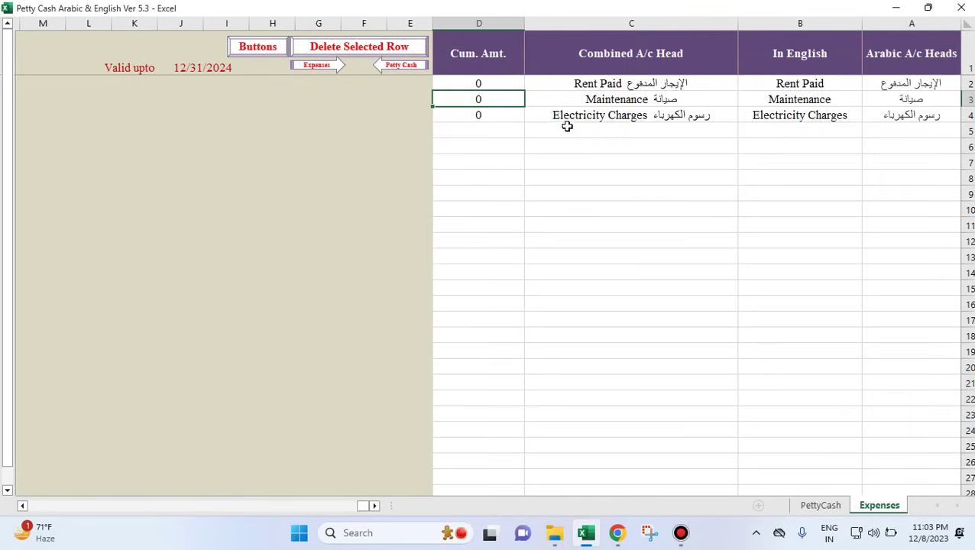
left_click(260, 46)
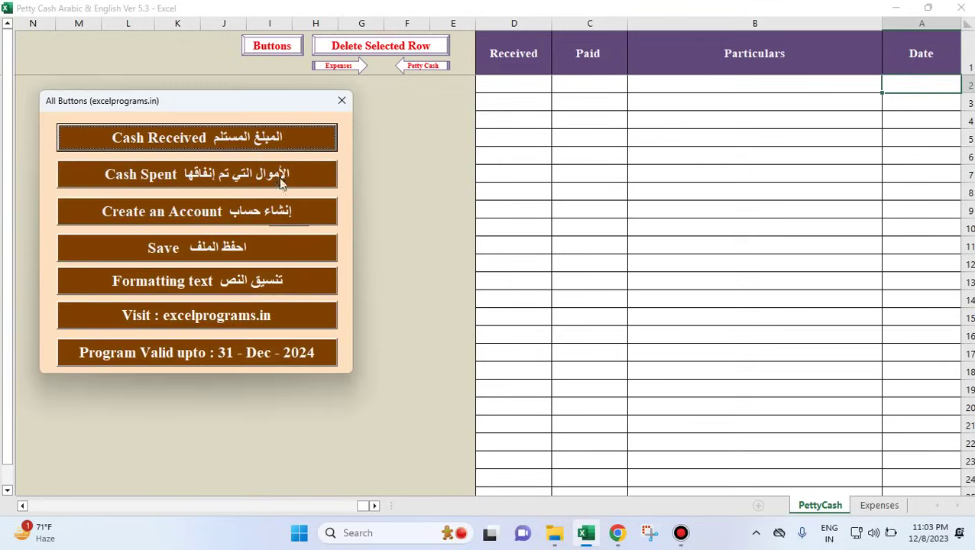
left_click(231, 137)
type("100000")
key("Return")
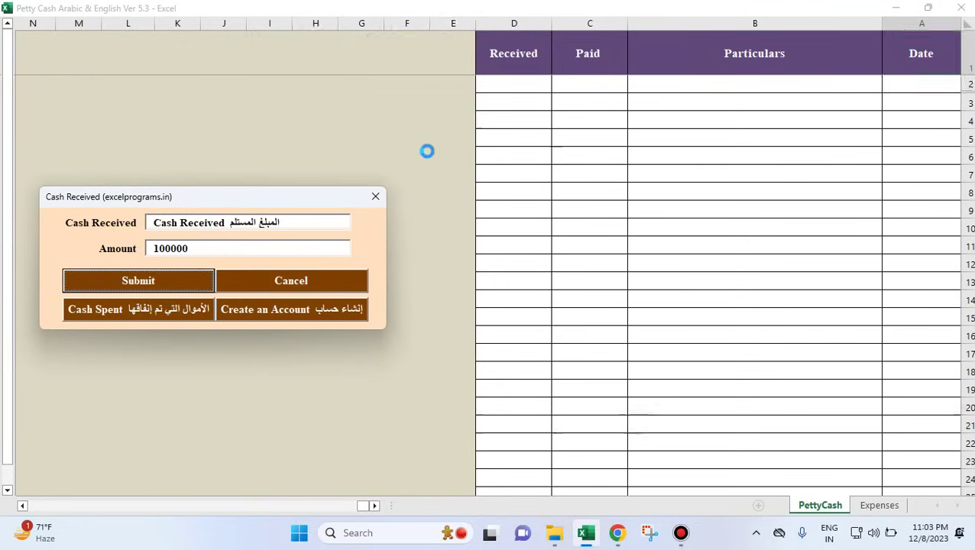
- Record cash spent of 10000 against the Rent Paid expense account
left_click(153, 308)
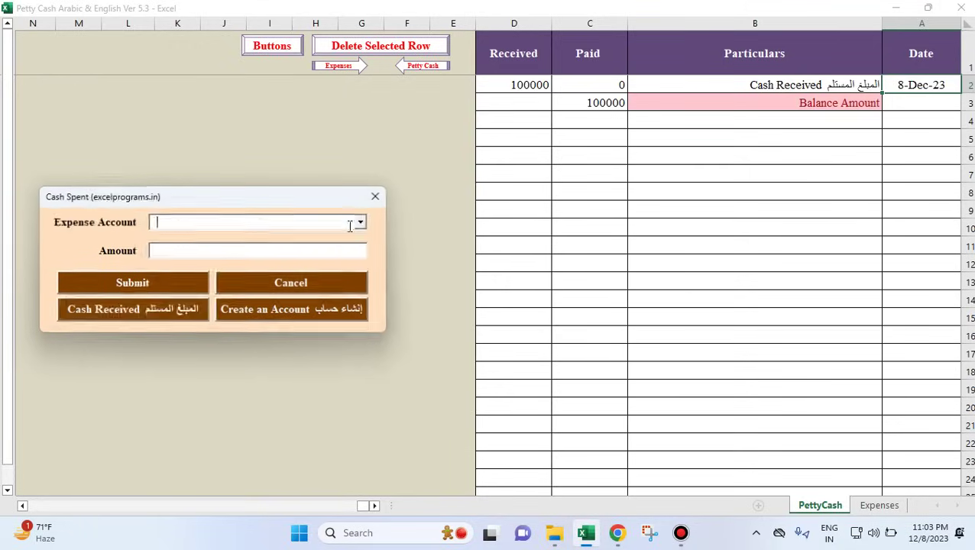
left_click(359, 223)
left_click(298, 237)
left_click(283, 252)
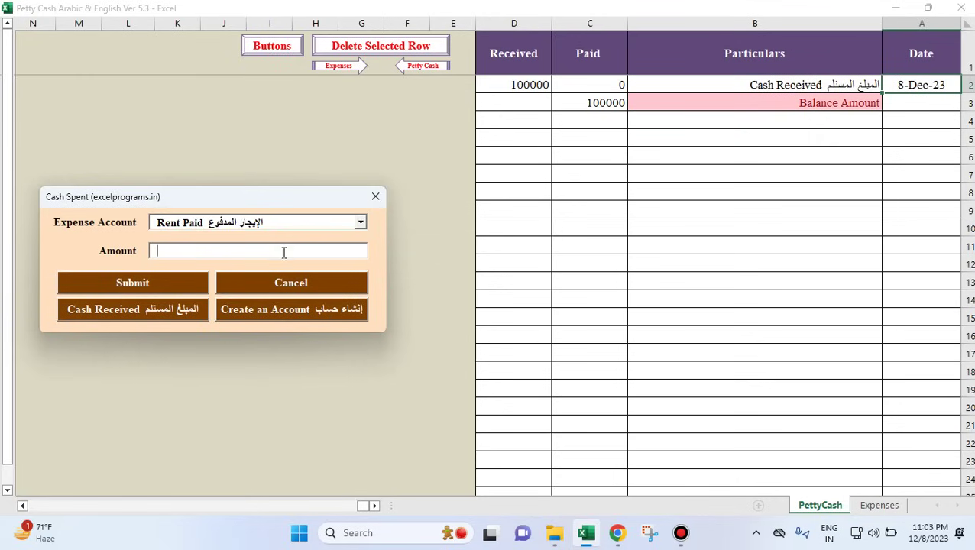
type("10000")
key("Return")
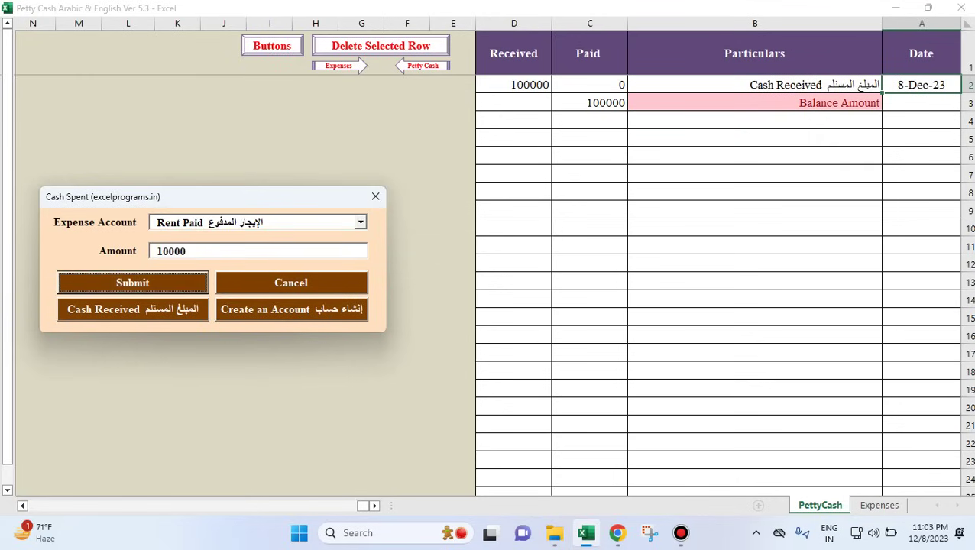
- Record cash spent of 1000 against the Maintenance expense account
left_click(360, 222)
left_click(306, 251)
left_click(267, 255)
type("1000")
key("Return")
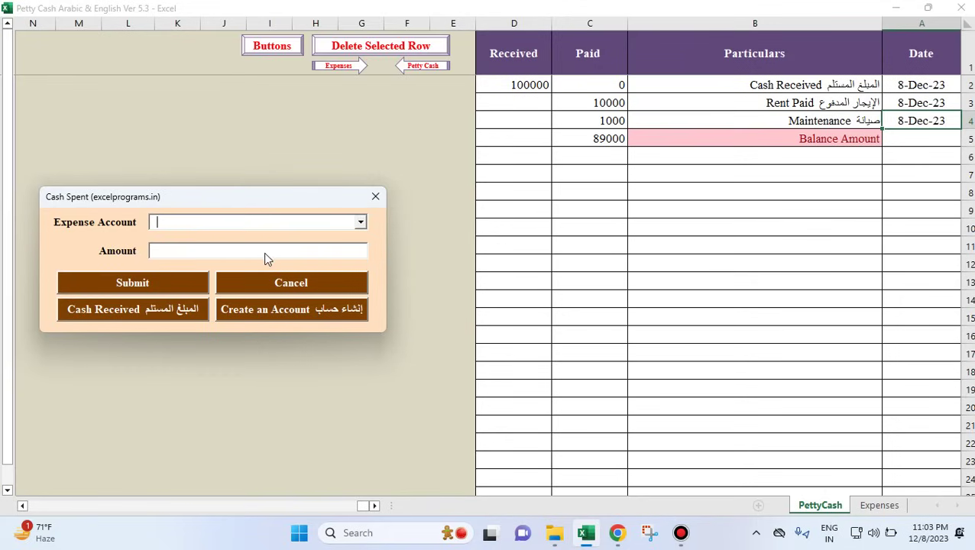
- Record cash spent of 1350 against the Electricity Charges expense account
left_click(360, 223)
left_click(298, 264)
left_click(225, 250)
type("1350")
key("Return")
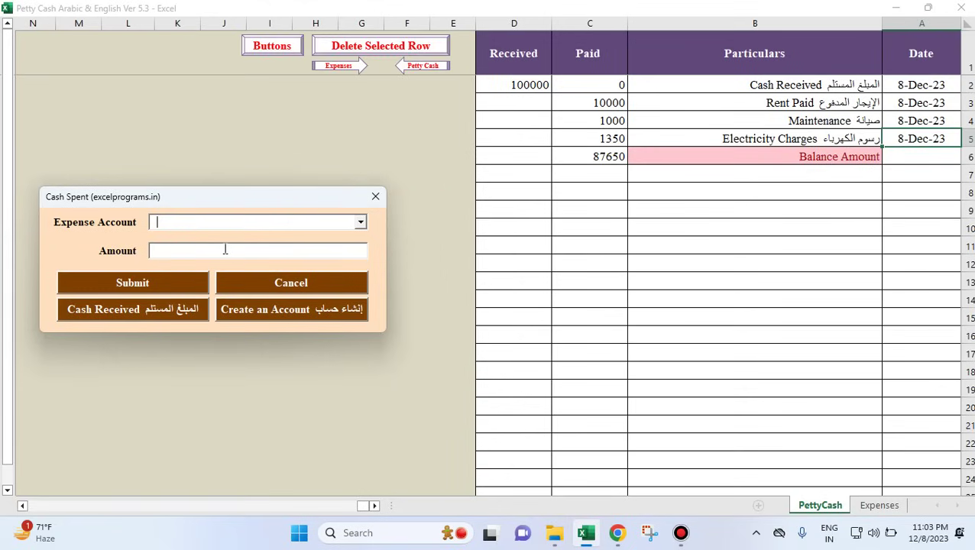
left_click(257, 315)
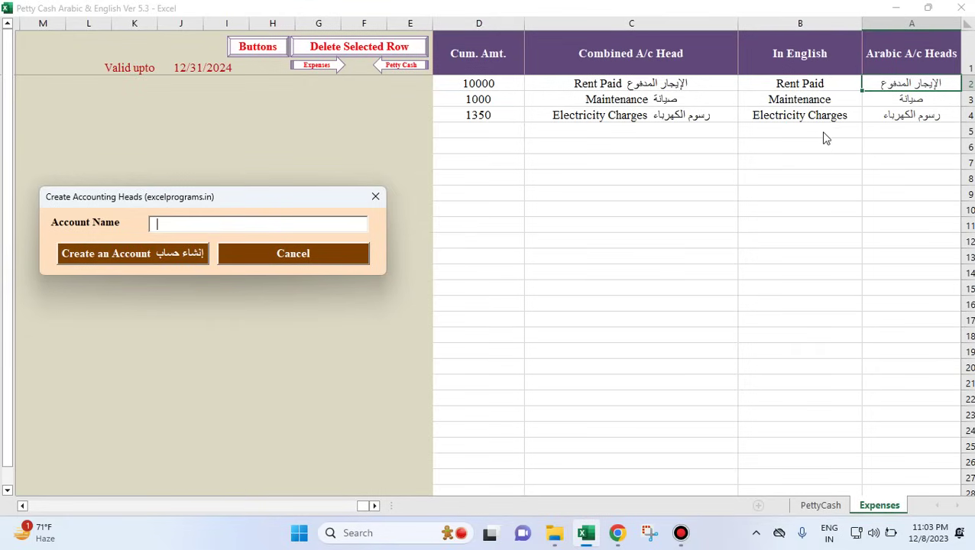
key("Escape")
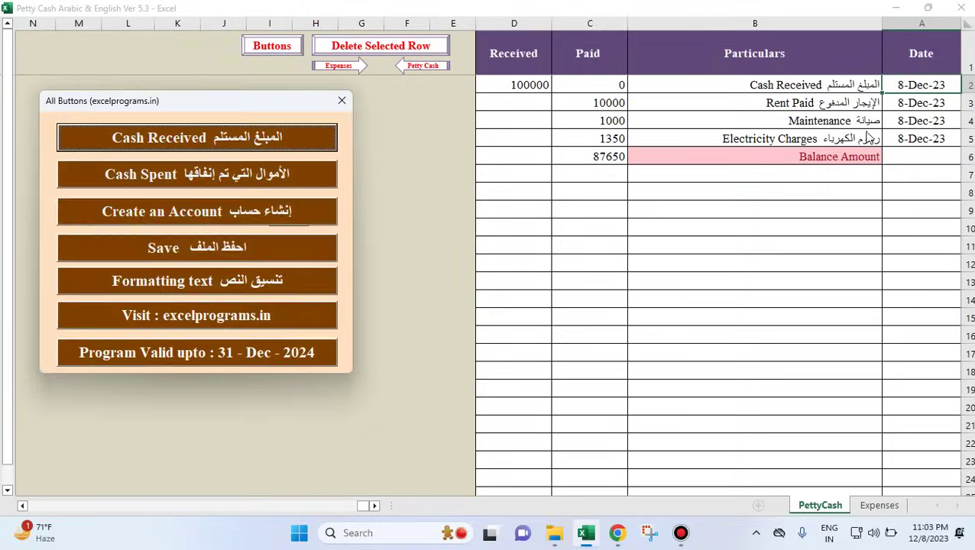
key("Escape")
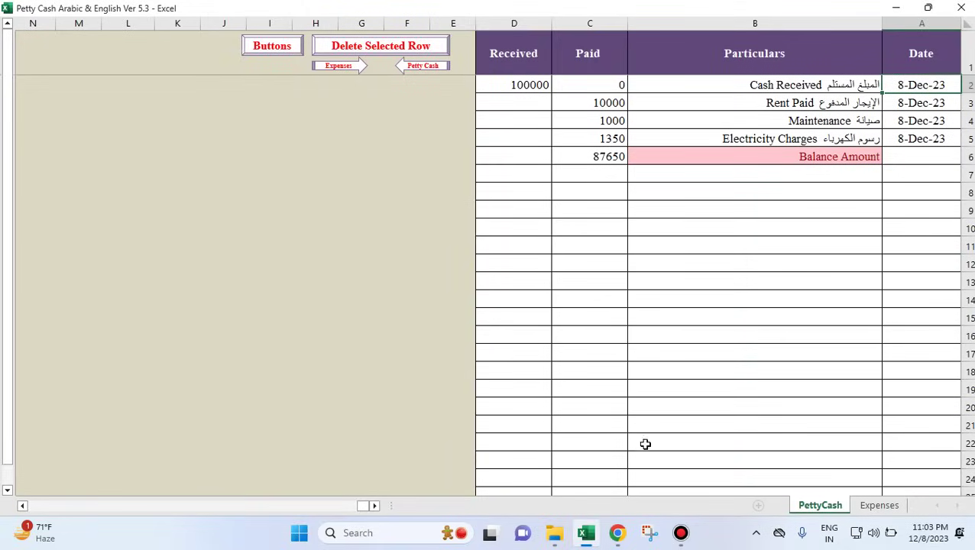
- Examine the first empty account row and the Arabic, English and combined heads of Electricity Charges in the Expenses sheet
left_click(879, 505)
left_click(911, 131)
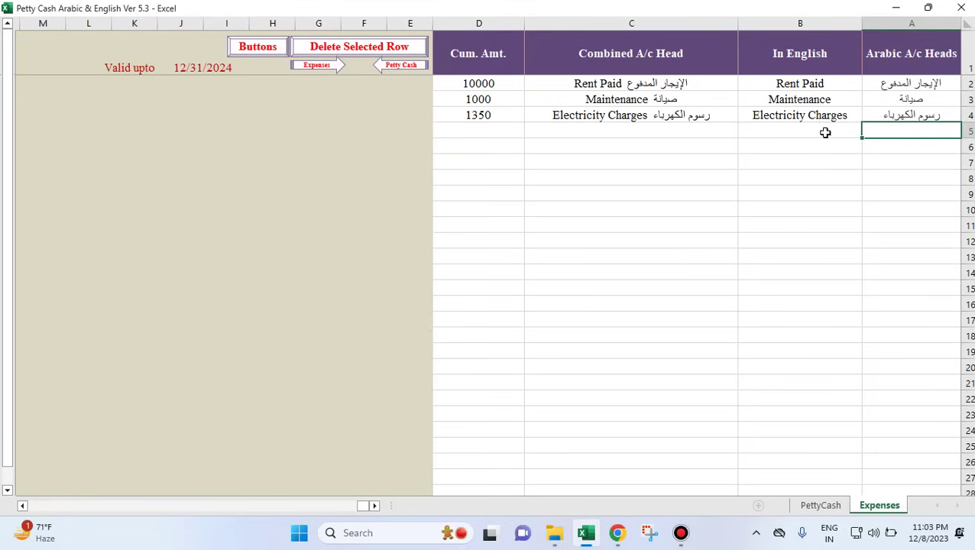
left_click(801, 130)
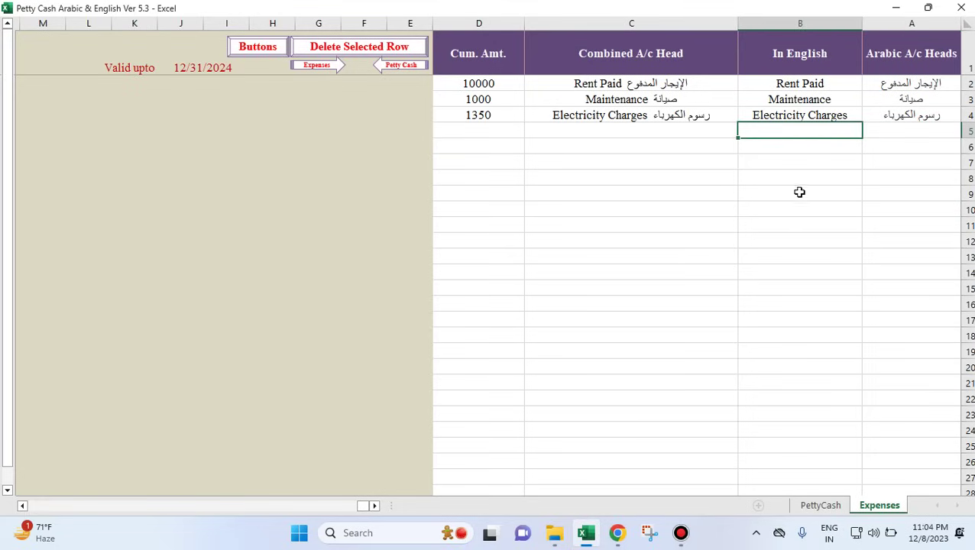
left_click(906, 115)
left_click(840, 114)
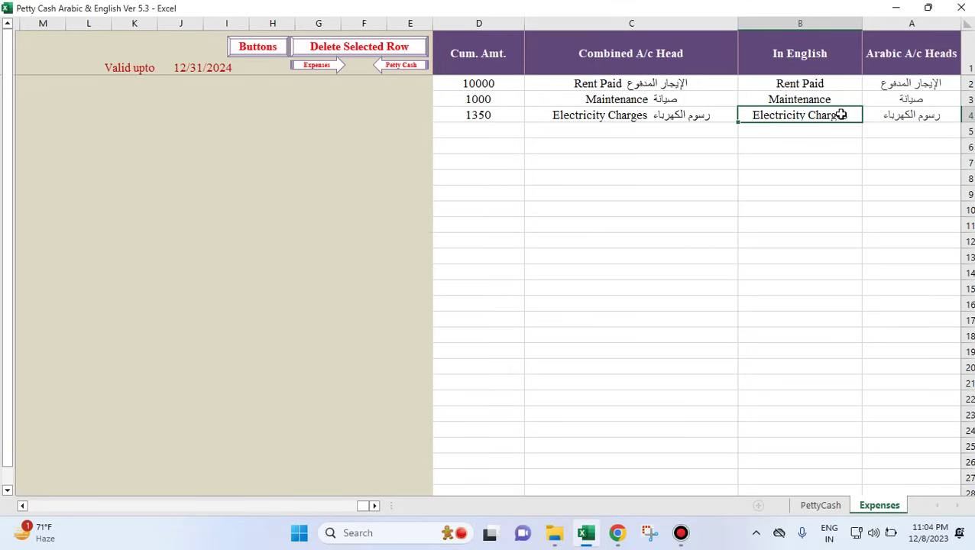
left_click(678, 116)
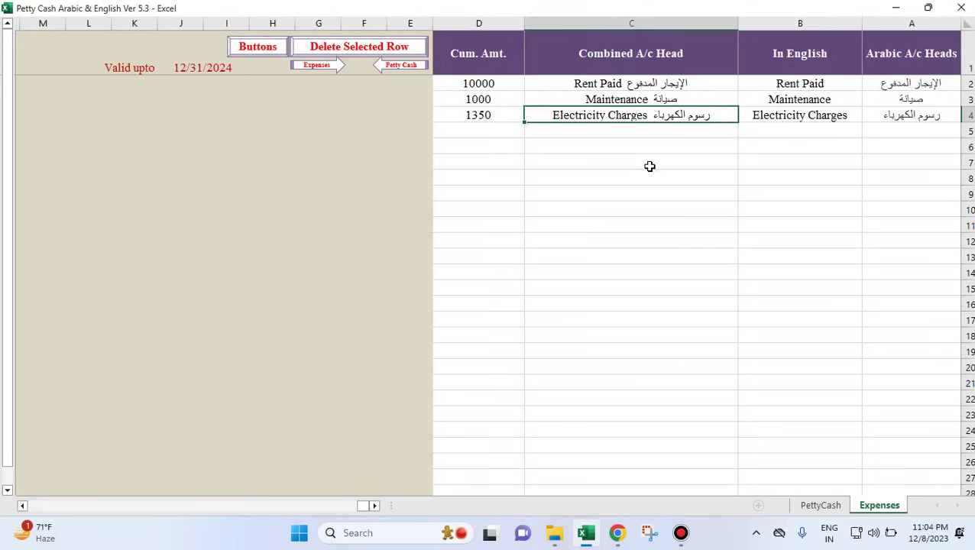
- Compare the PettyCash entries with the Cum. Amt. of each account in the Expenses sheet
left_click(821, 506)
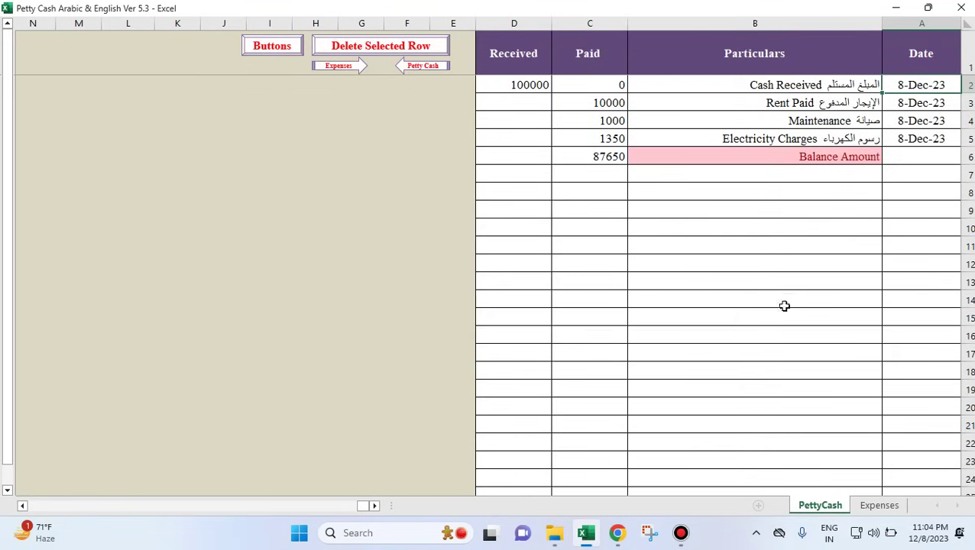
left_click(867, 504)
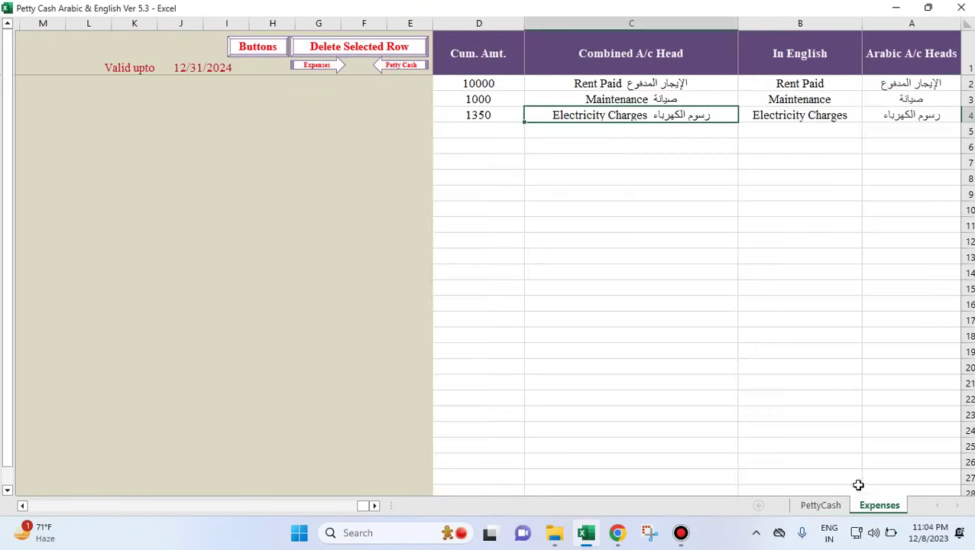
left_click(811, 505)
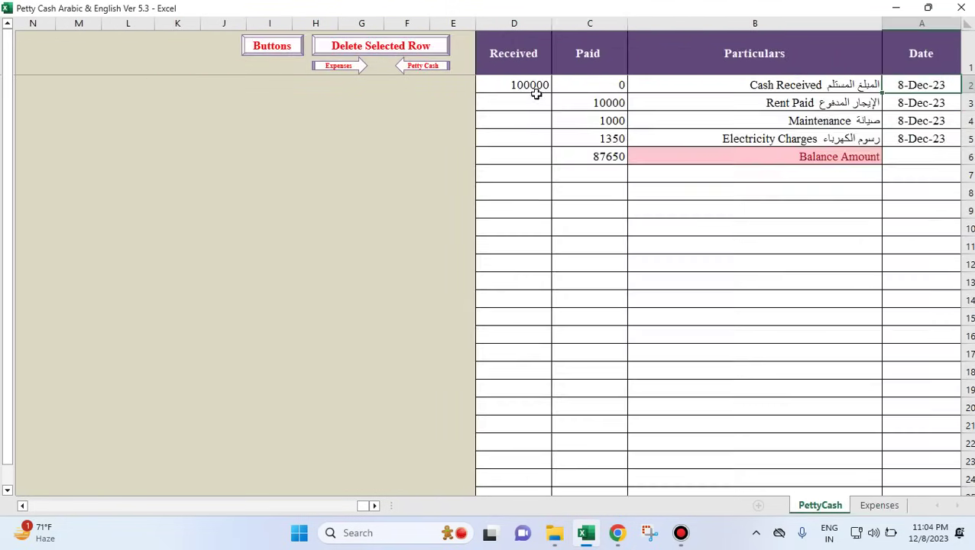
left_click(879, 507)
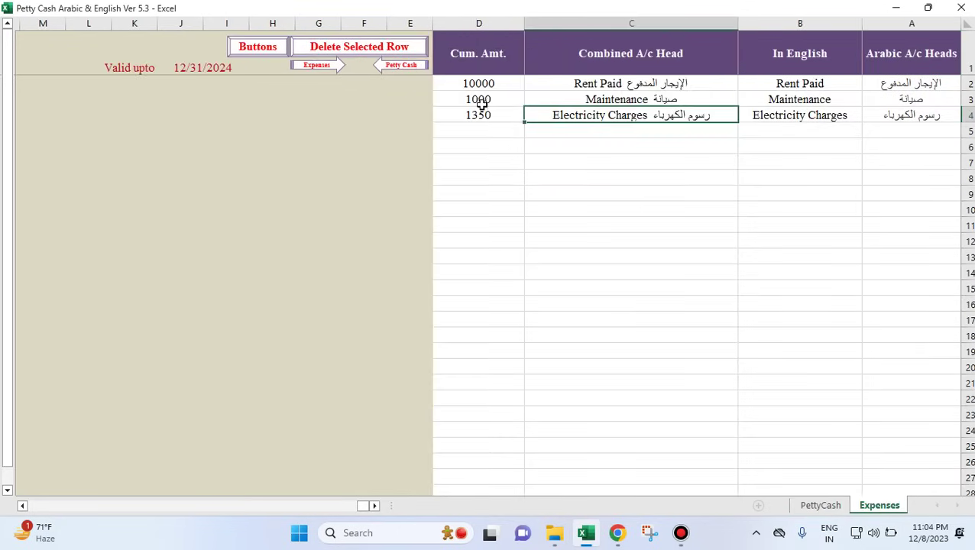
left_click(481, 82)
left_click(483, 98)
left_click(486, 113)
left_click(483, 98)
left_click(494, 82)
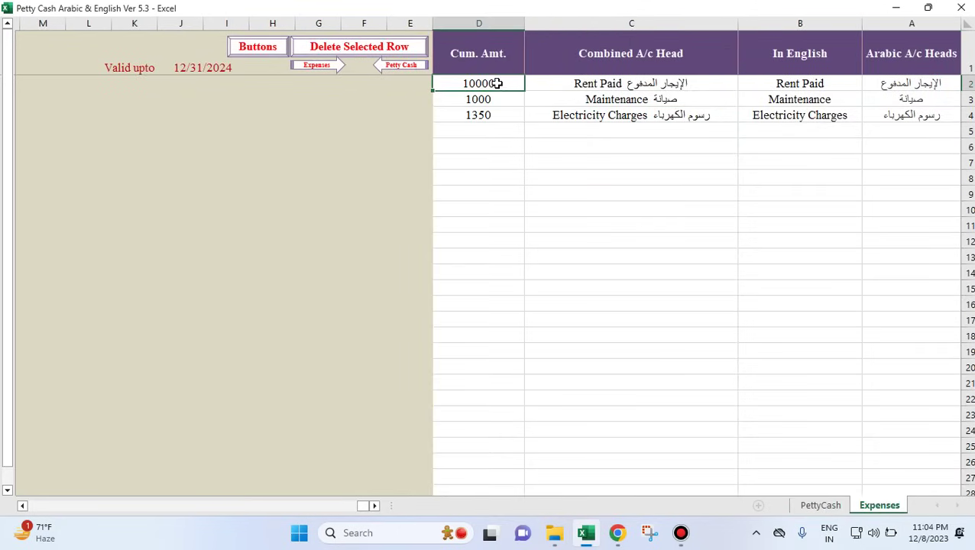
- Review the combined and English account heads of all three accounts in the Expenses sheet
left_click(567, 85)
left_click(583, 117)
left_click(582, 100)
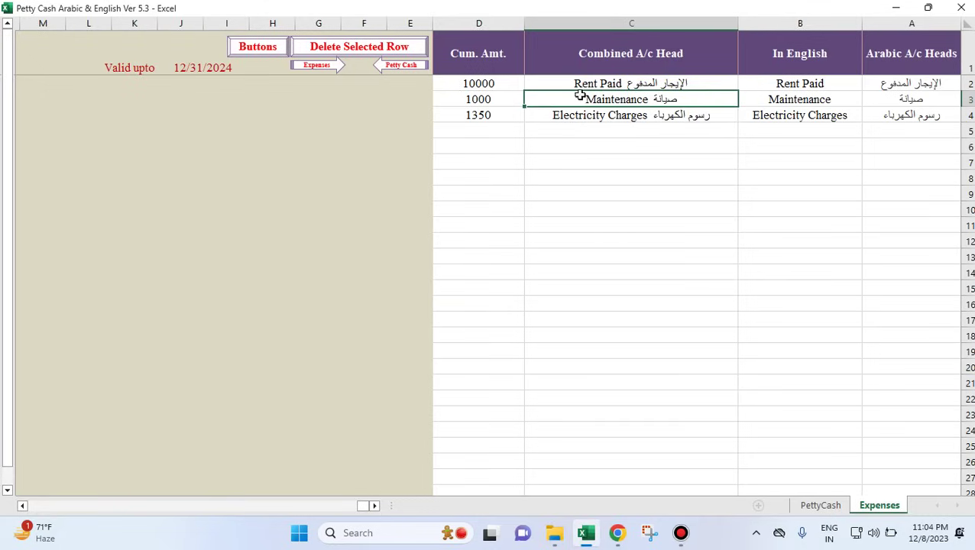
left_click(583, 82)
left_click(593, 114)
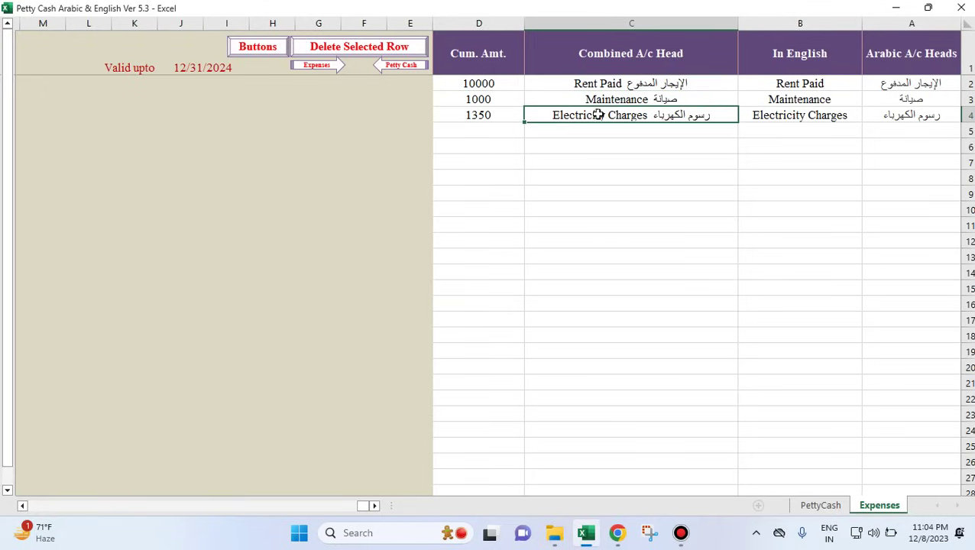
left_click(781, 84)
left_click(787, 101)
left_click(817, 117)
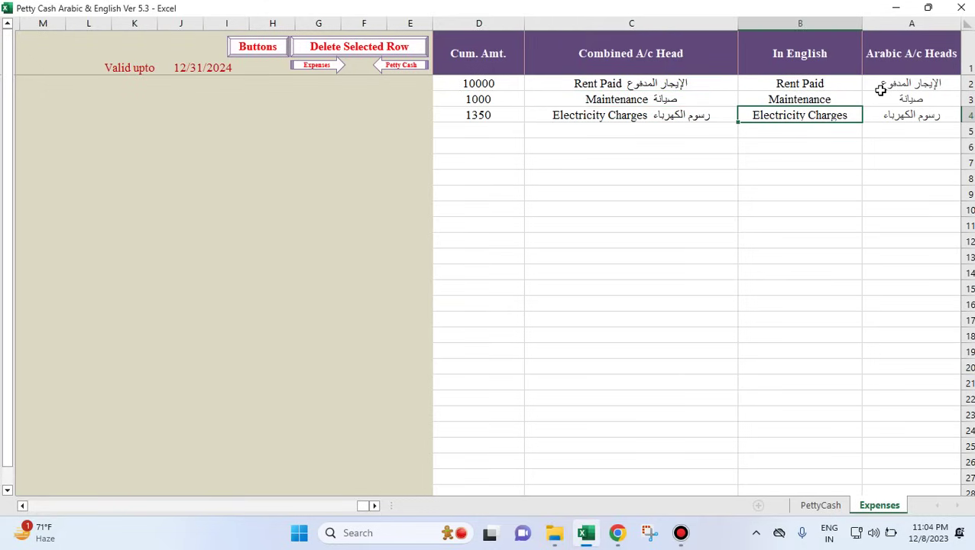
- Recheck the combined heads and Rent Paid's Cum. Amt. in Expenses against the PettyCash records
left_click(634, 90)
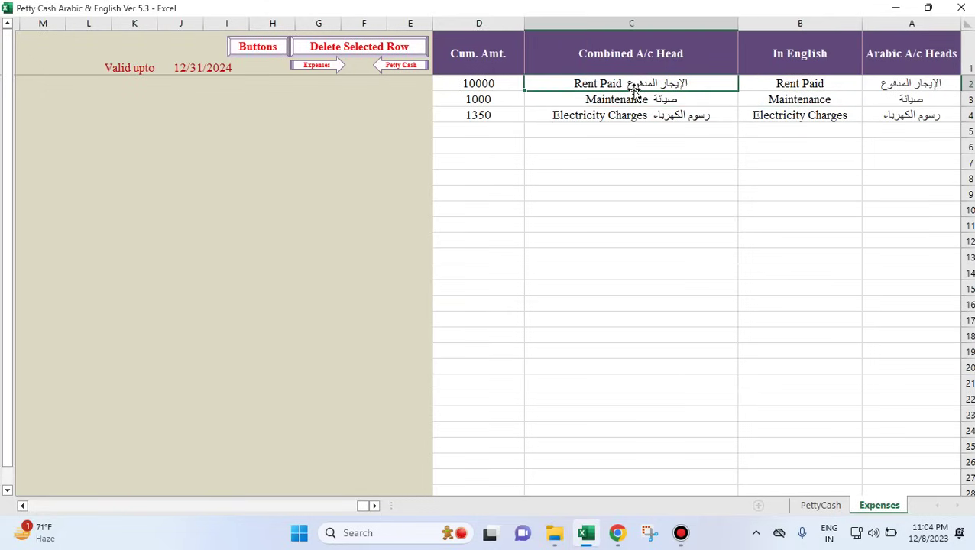
left_click(622, 99)
left_click(622, 114)
left_click(621, 100)
left_click(620, 85)
left_click(493, 86)
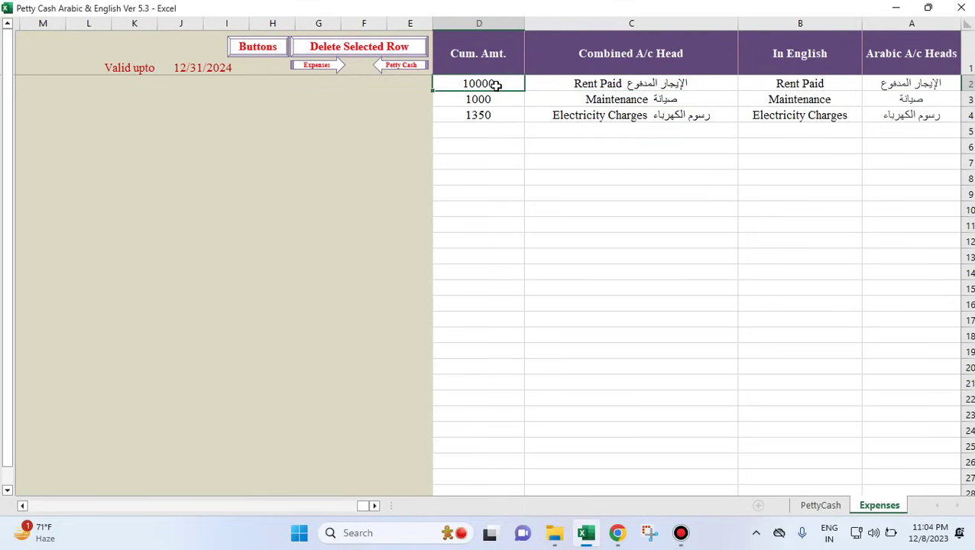
left_click(820, 506)
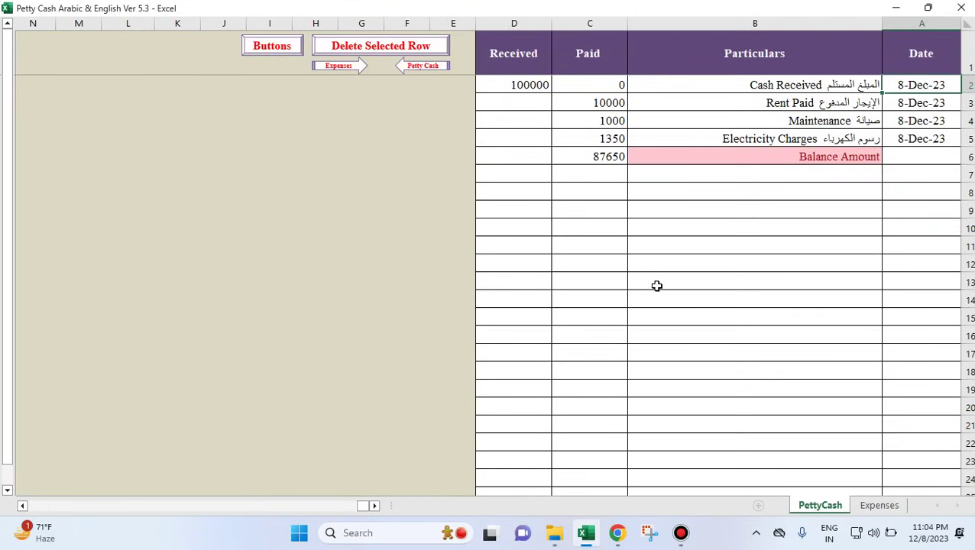
left_click(879, 505)
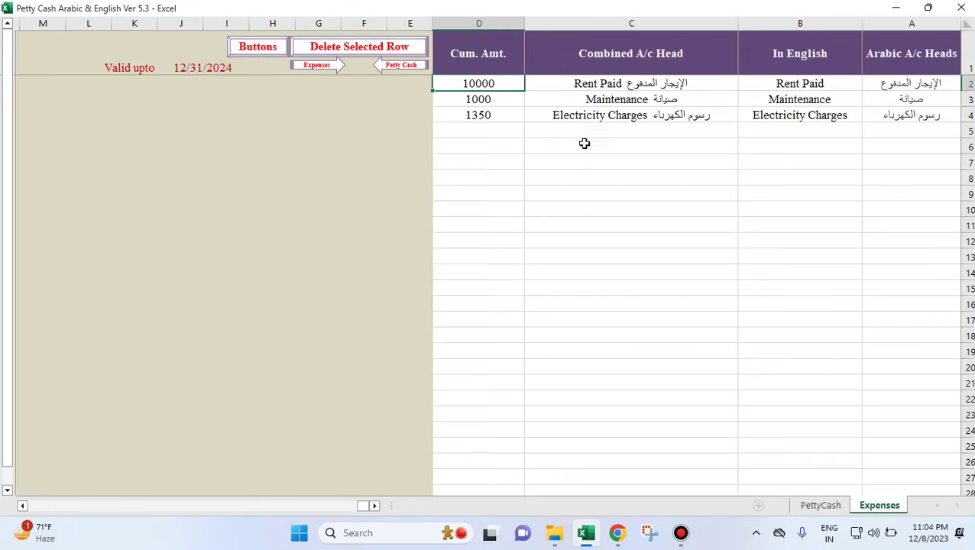
- Try to clear the Cum. Amt. cells of Electricity Charges and Maintenance in the Expenses sheet
left_click(496, 116)
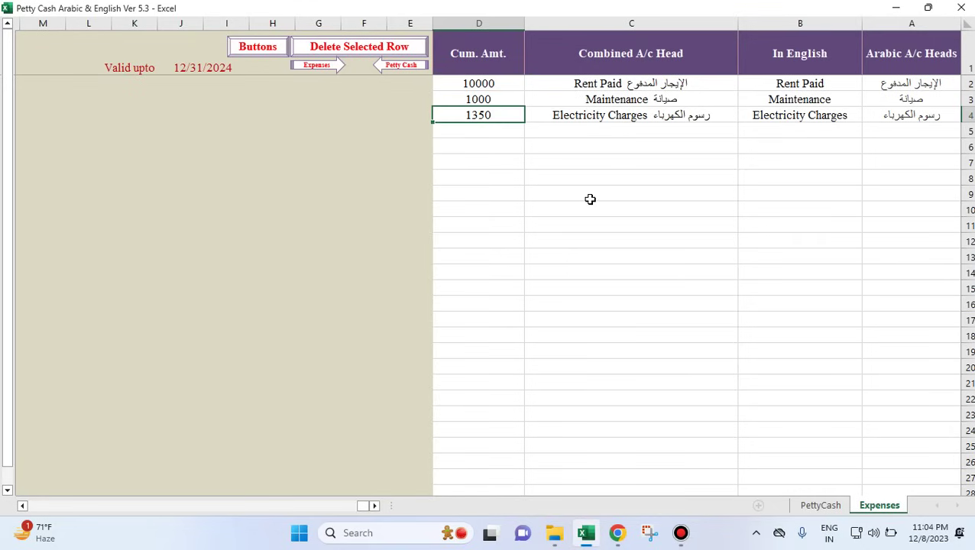
key("Delete")
key("Return")
left_click(484, 99)
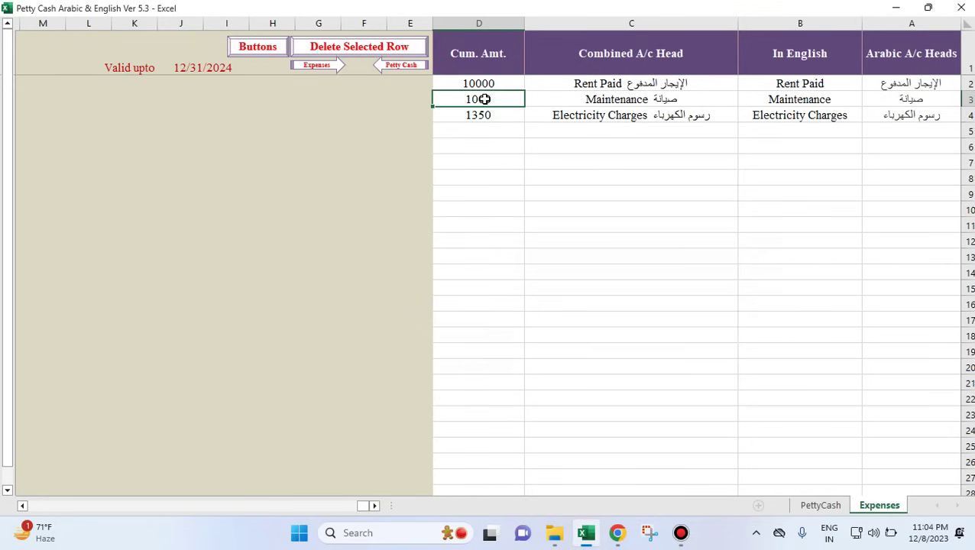
key("Delete")
key("Return")
- Try to clear the combined head of Electricity Charges, and delete that account's whole row from the Expenses sheet
left_click(592, 119)
key("Delete")
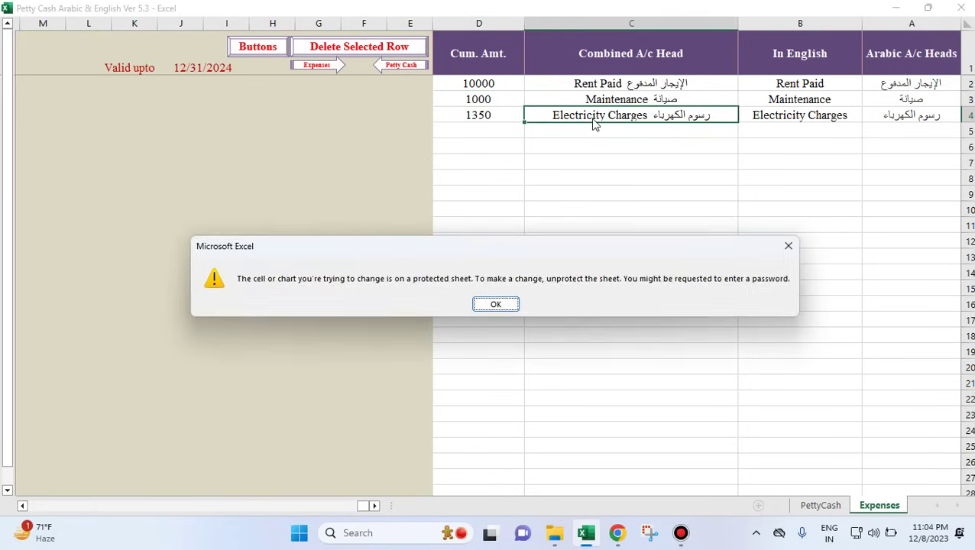
key("Return")
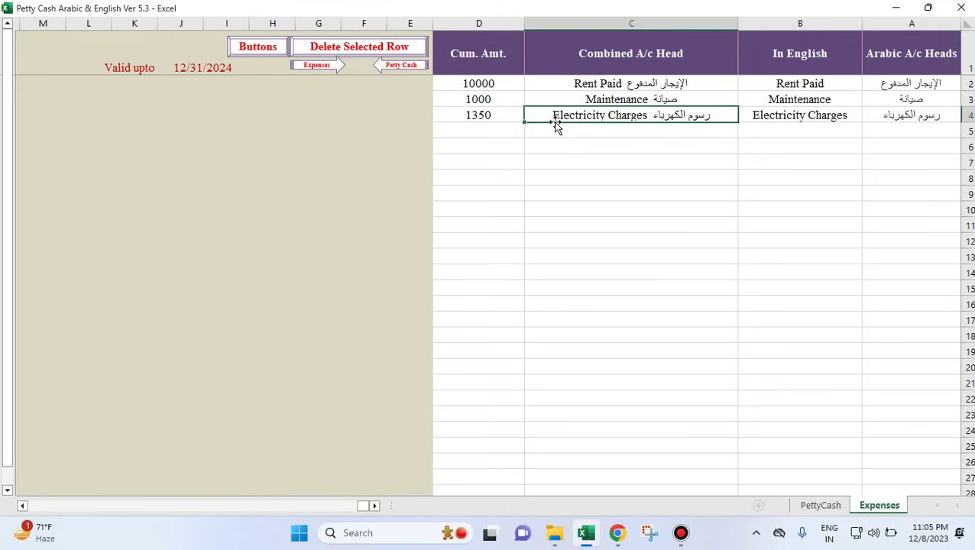
left_click(387, 48)
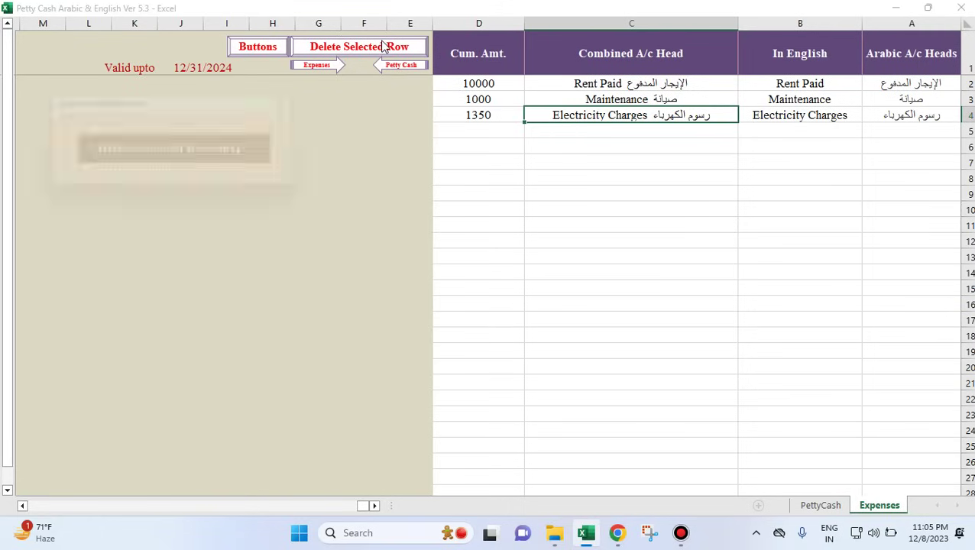
left_click(234, 151)
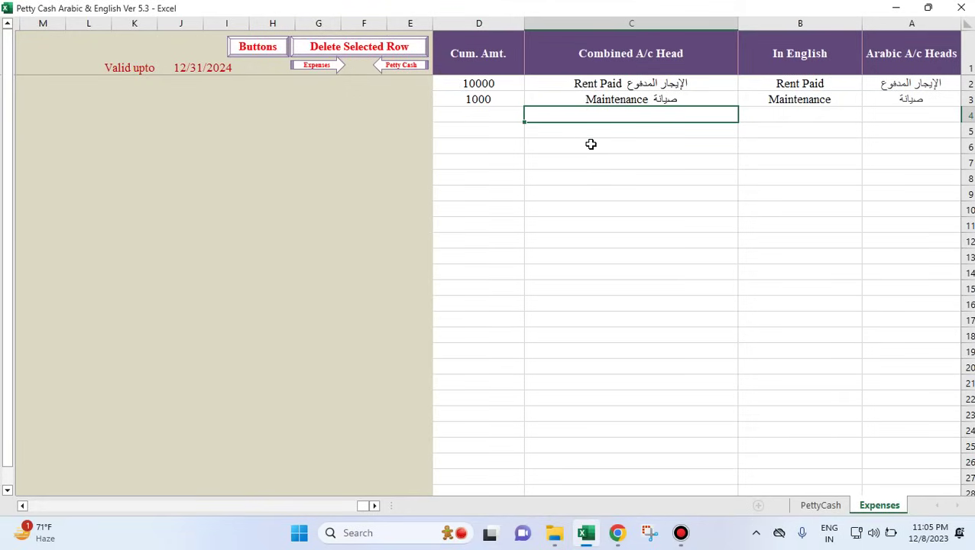
- Set the Paid amount of the Electricity Charges entry in the PettyCash sheet to 2350
left_click(822, 506)
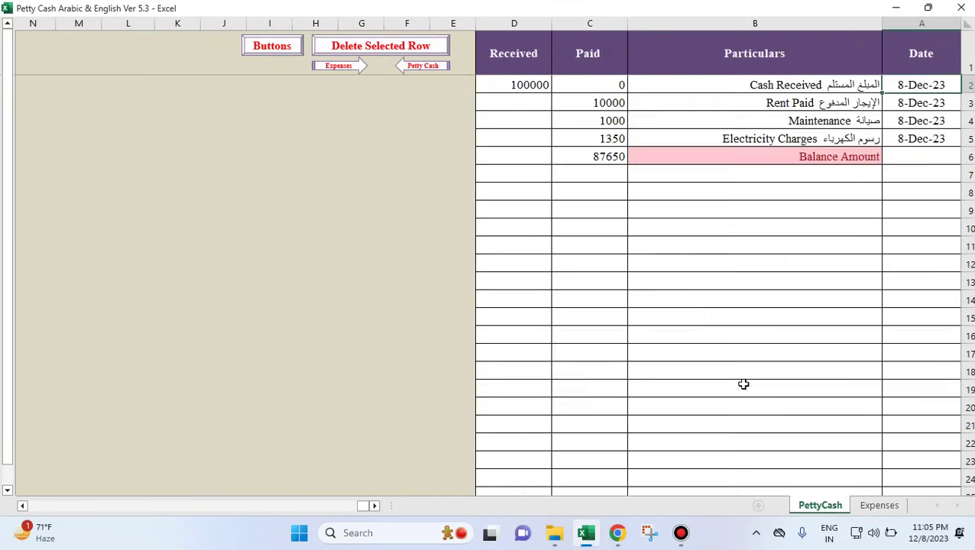
left_click(585, 138)
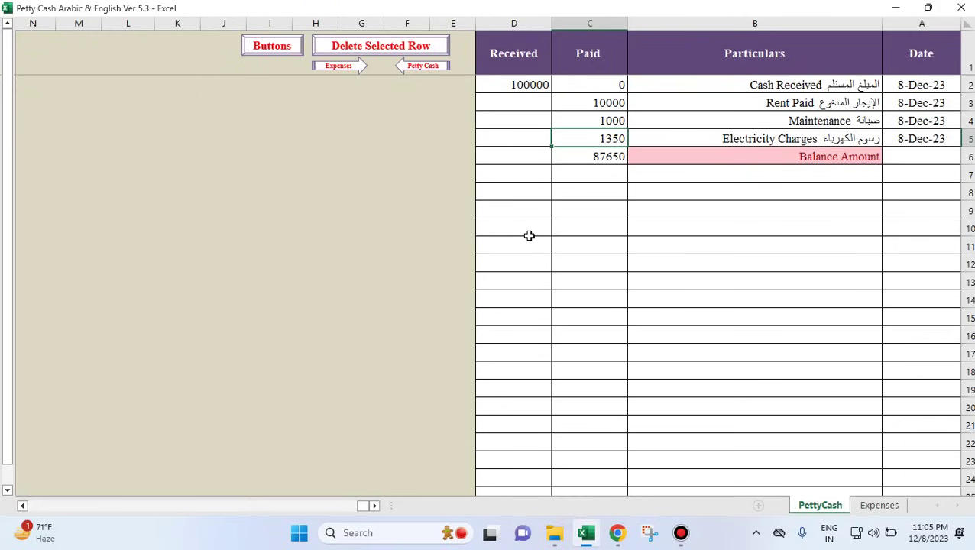
type("2350")
key("Tab")
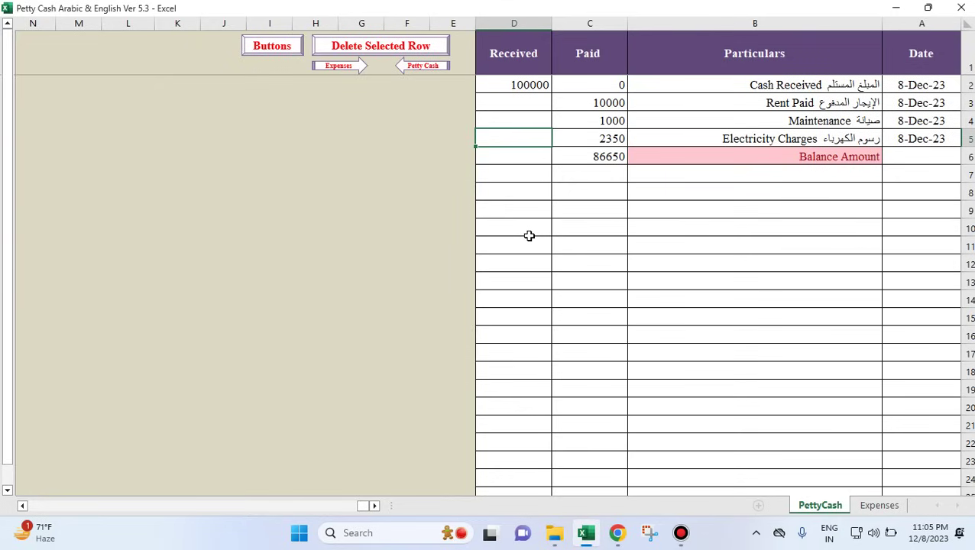
- Inspect the formula behind the Balance Amount in PettyCash without changing it
left_click(583, 157)
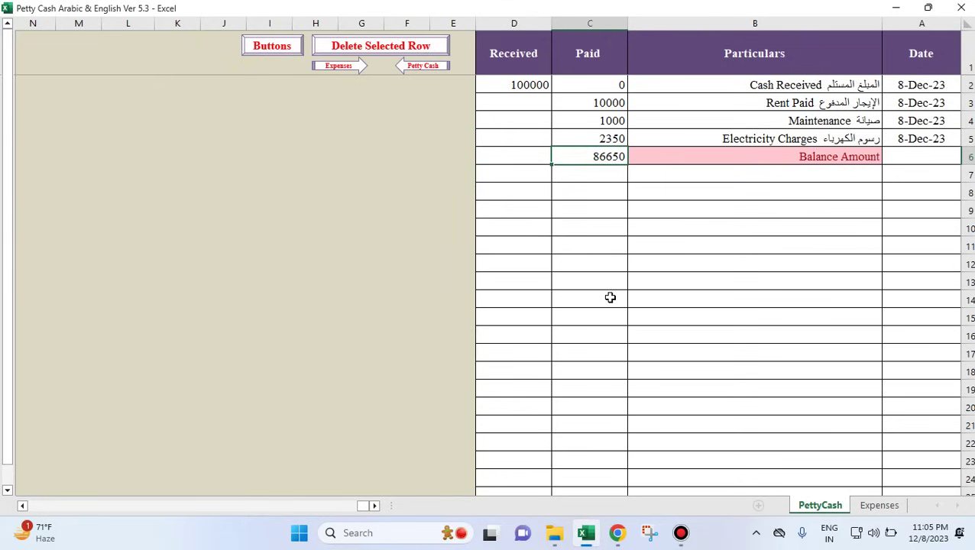
key("F2")
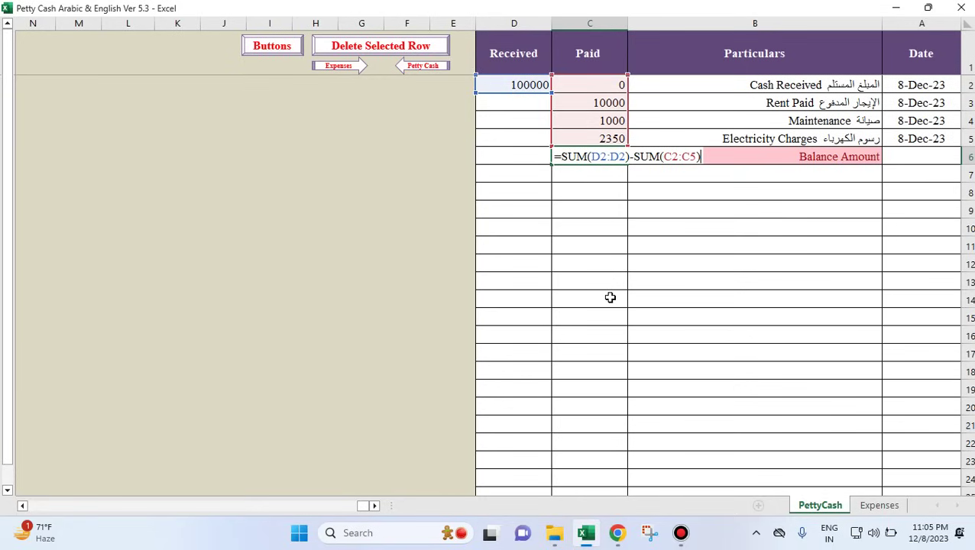
key("Escape")
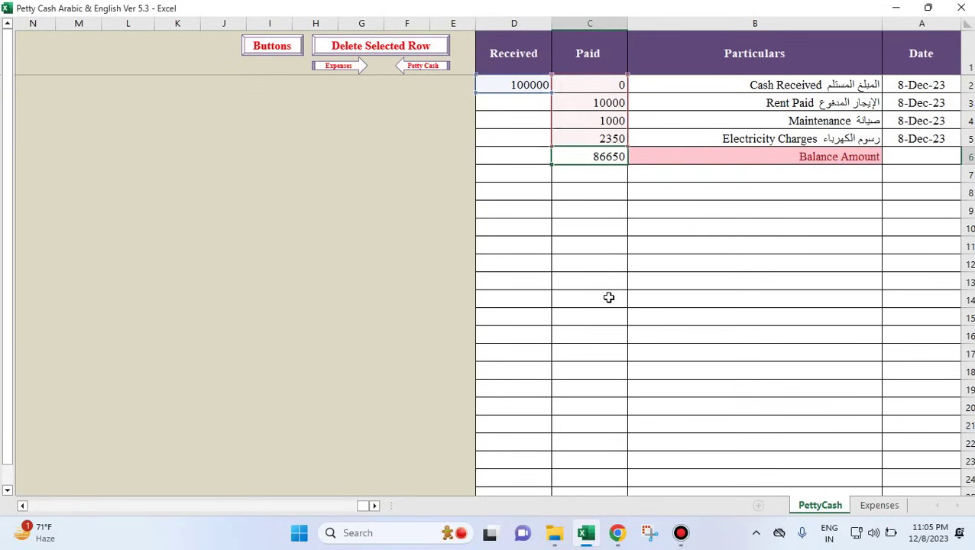
- View the Cash Received and Cash Spent forms, closing each without an entry
left_click(289, 51)
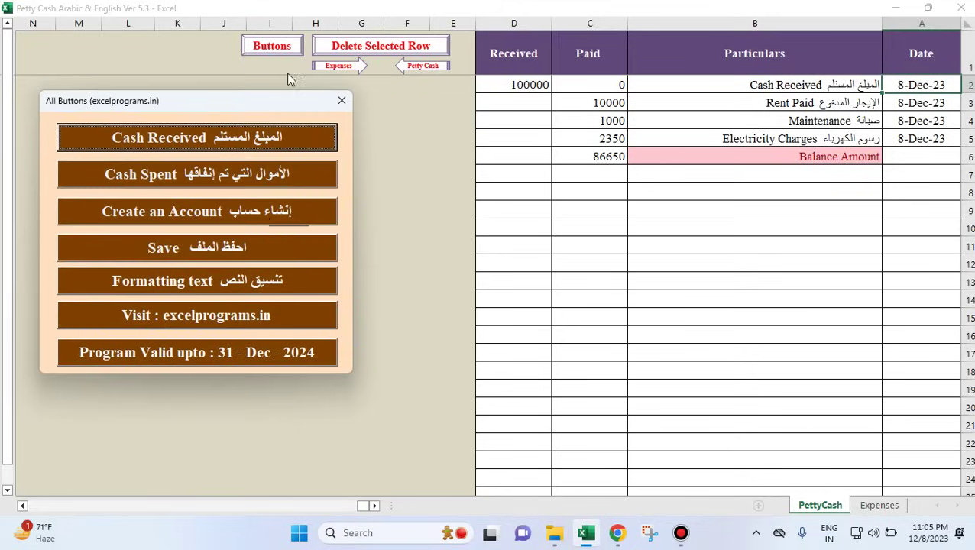
left_click(191, 144)
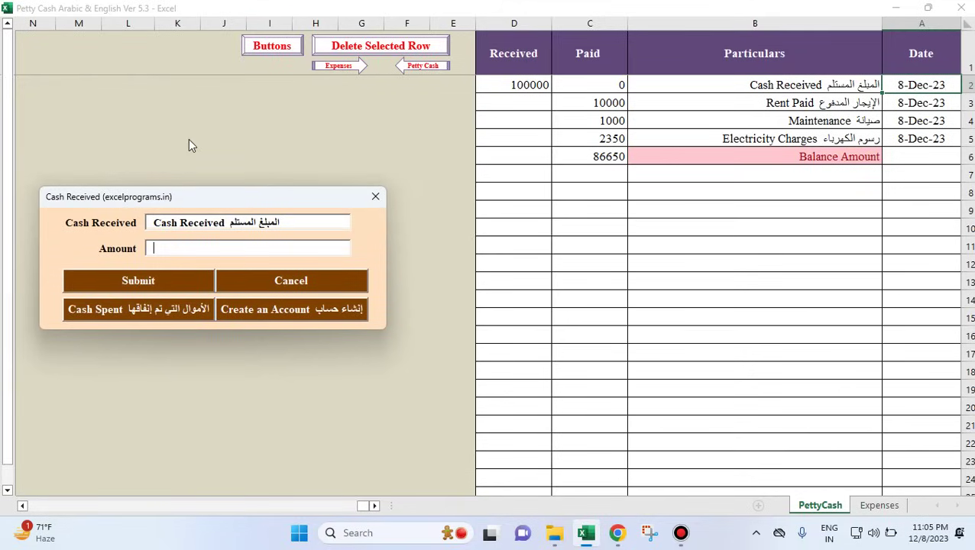
key("Escape")
left_click(232, 175)
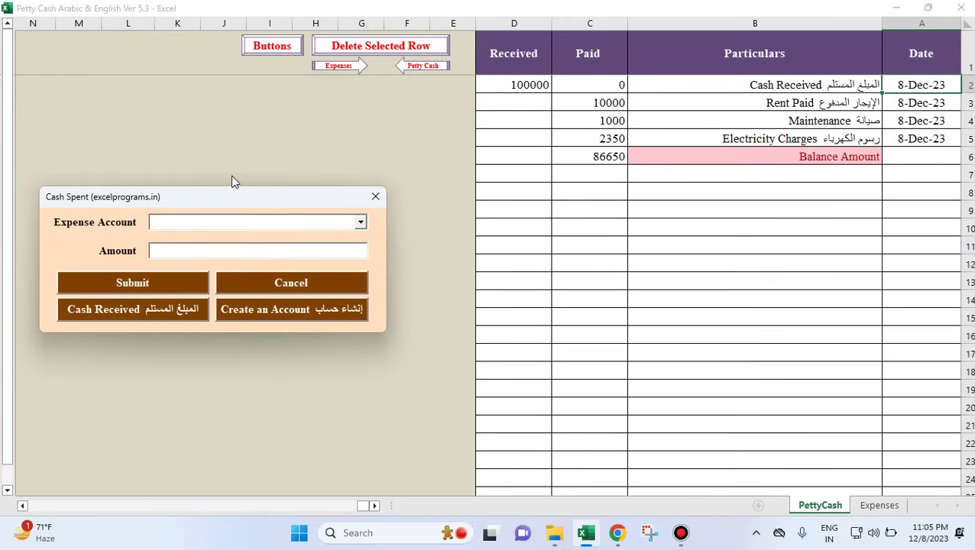
key("Escape")
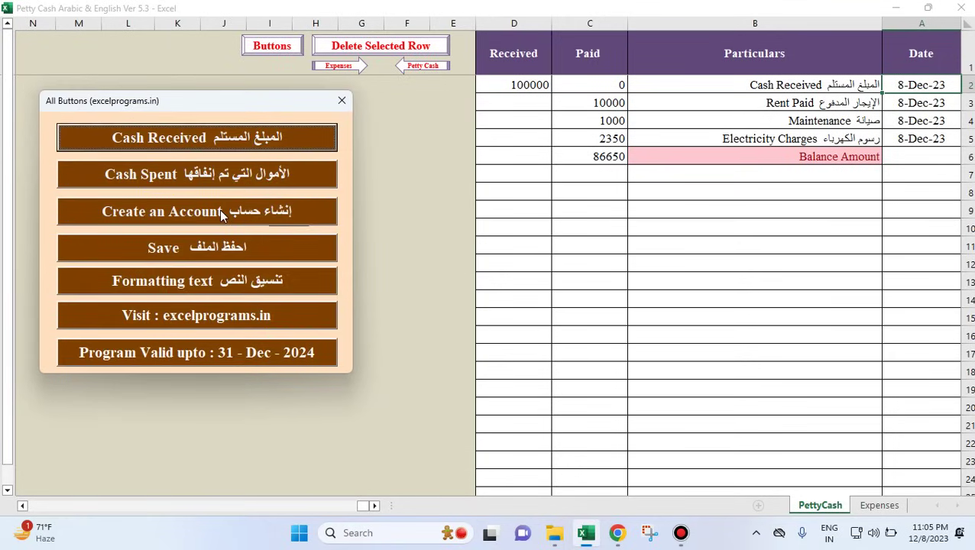
- View the form for creating an account without an entry, and save the workbook
left_click(219, 211)
key("Escape")
left_click(197, 211)
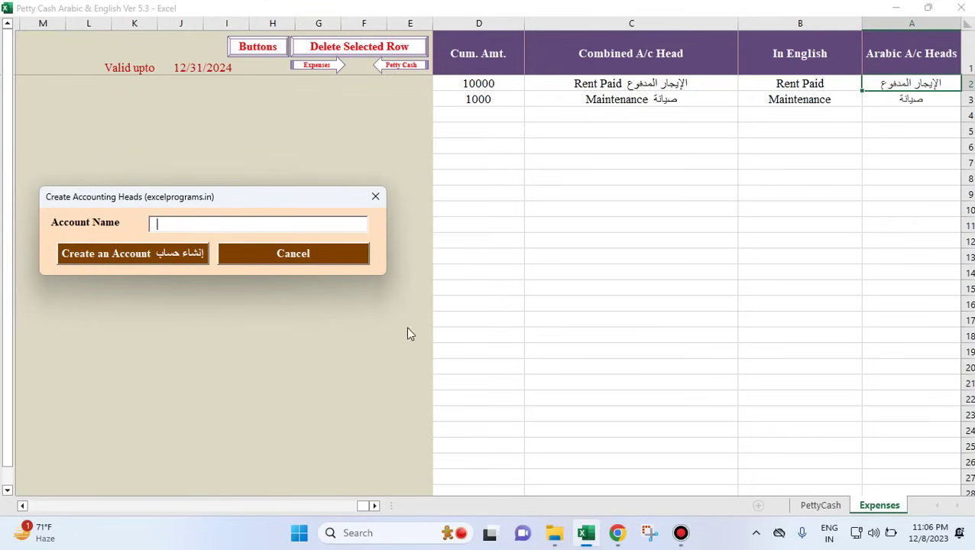
key("Escape")
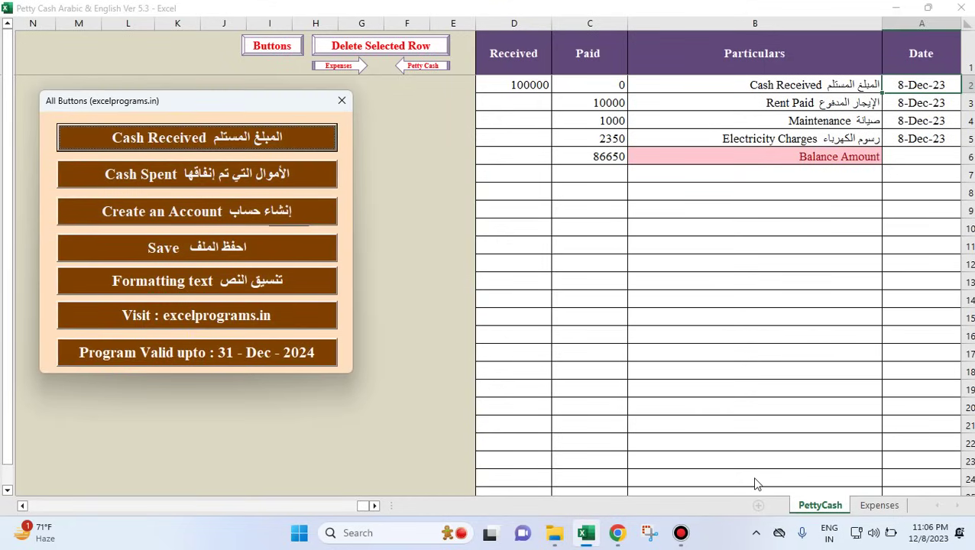
left_click(162, 258)
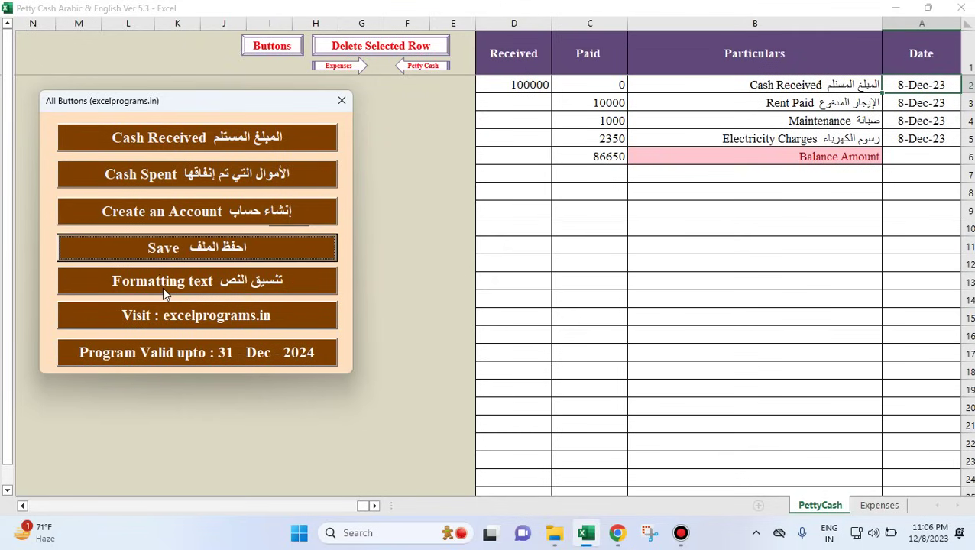
- Open the excelprograms.in shop in the browser and look through the listed Excel programs
left_click(169, 313)
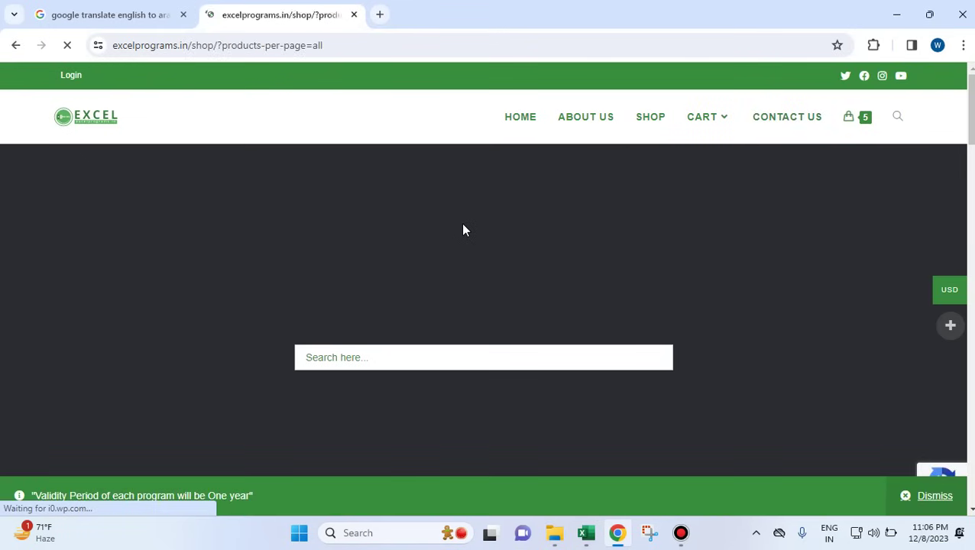
scroll(462, 233, "down", 5)
scroll(459, 247, "down", 15)
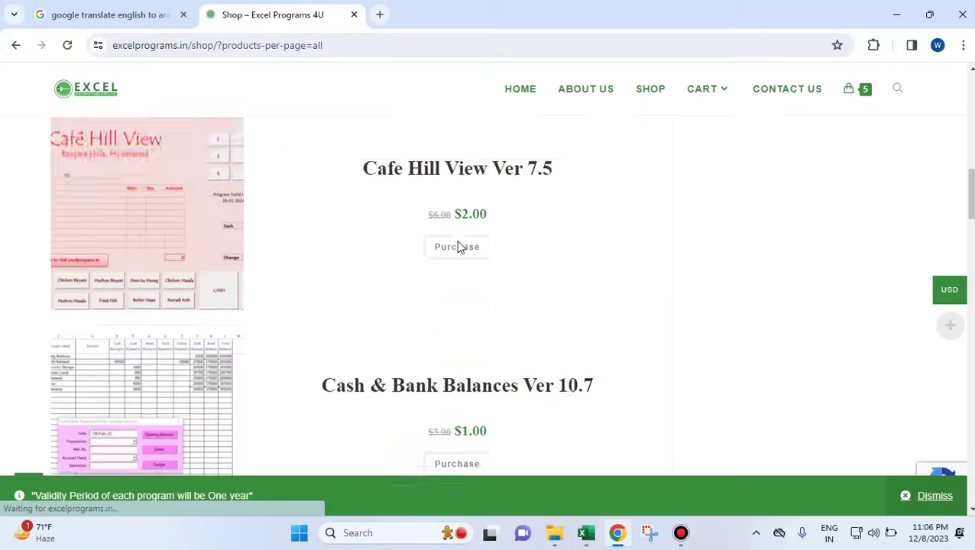
scroll(496, 247, "down", 5)
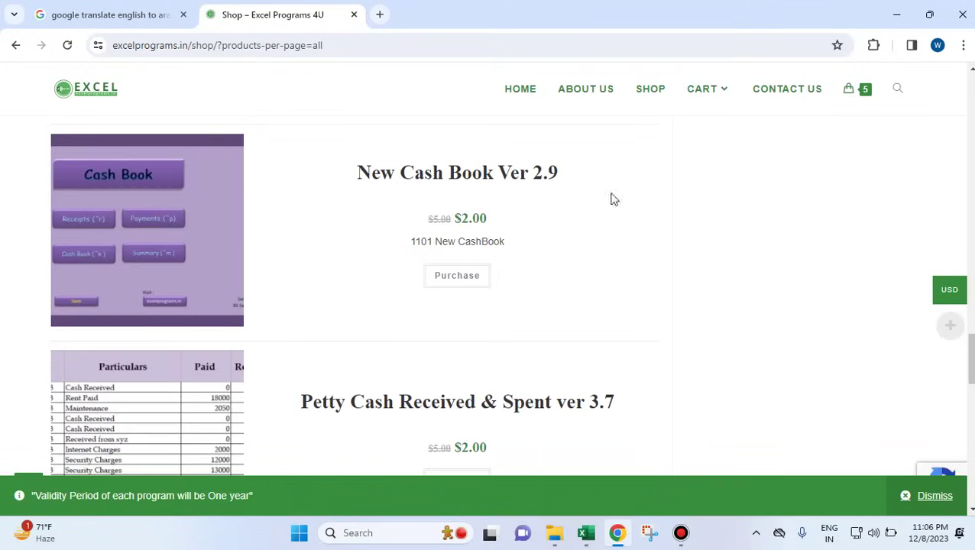
- Review the contact details and message form on the site's Contact us page
left_click(785, 91)
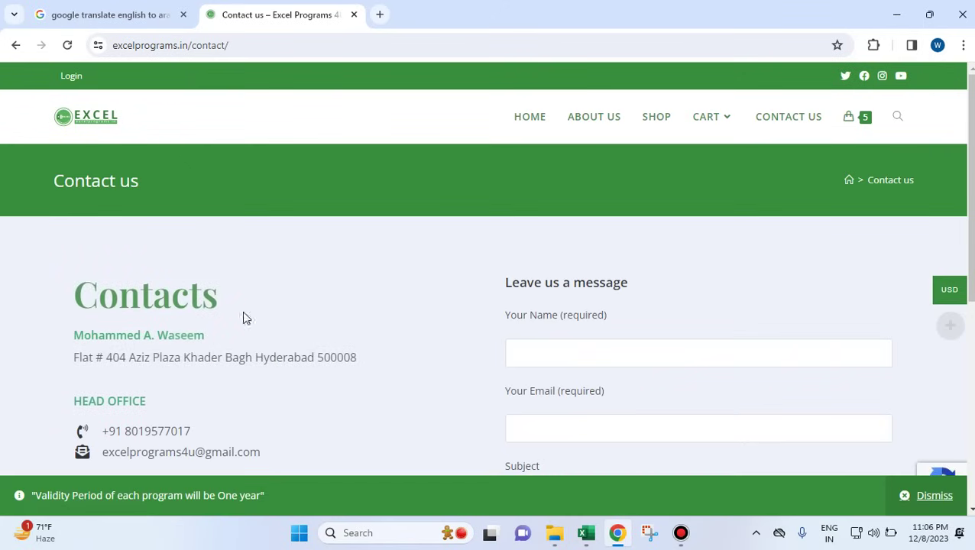
scroll(291, 350, "down", 2)
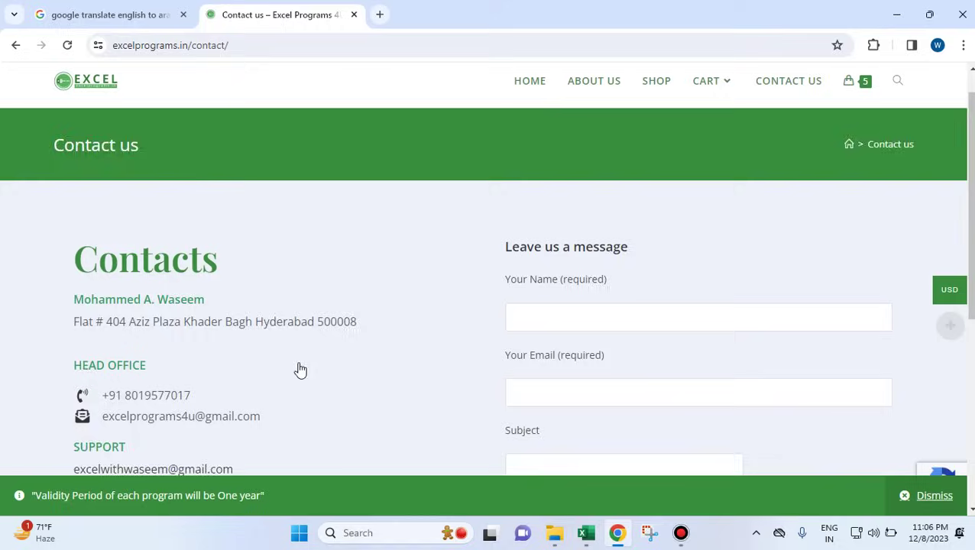
scroll(303, 307, "down", 3)
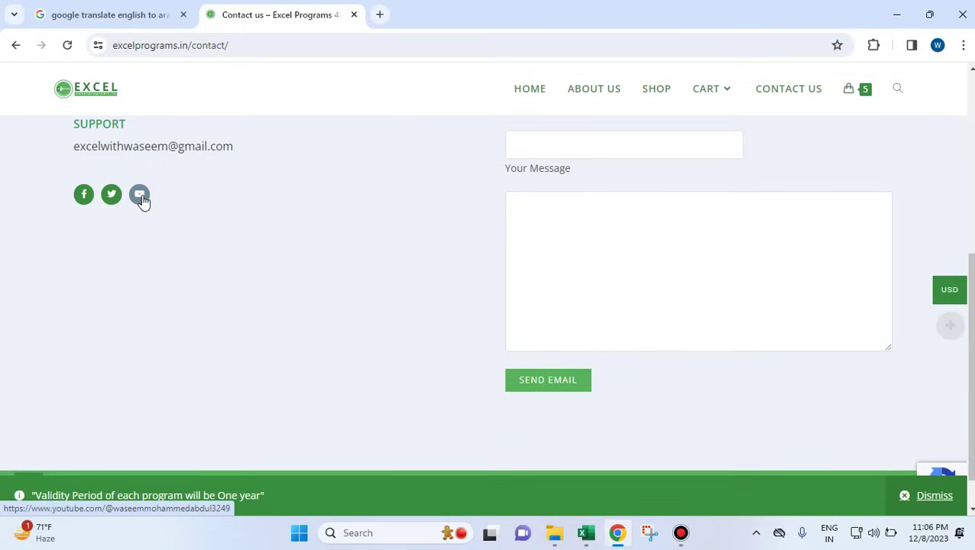
- Open the site's linked YouTube channel and look through its list of videos
left_click(141, 194)
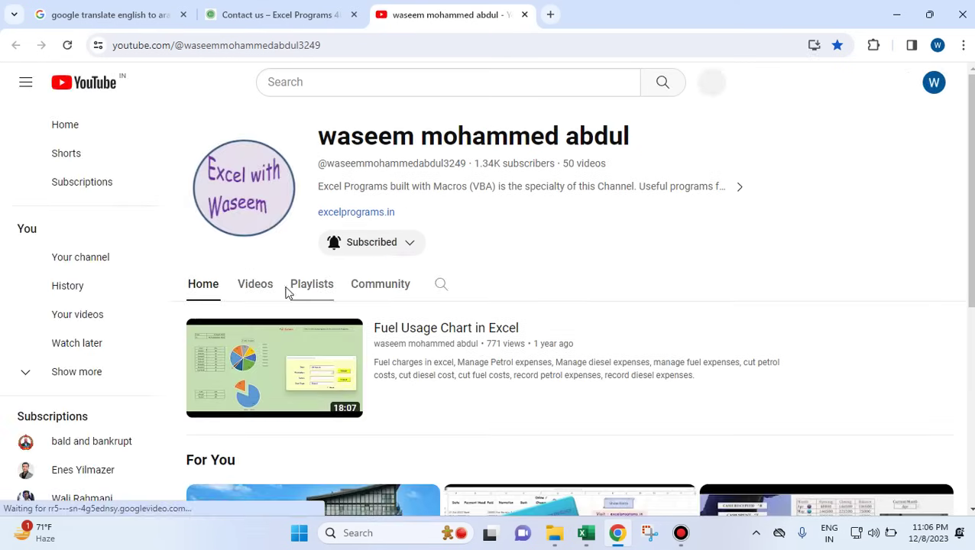
left_click(264, 288)
scroll(474, 239, "down", 4)
scroll(475, 239, "down", 11)
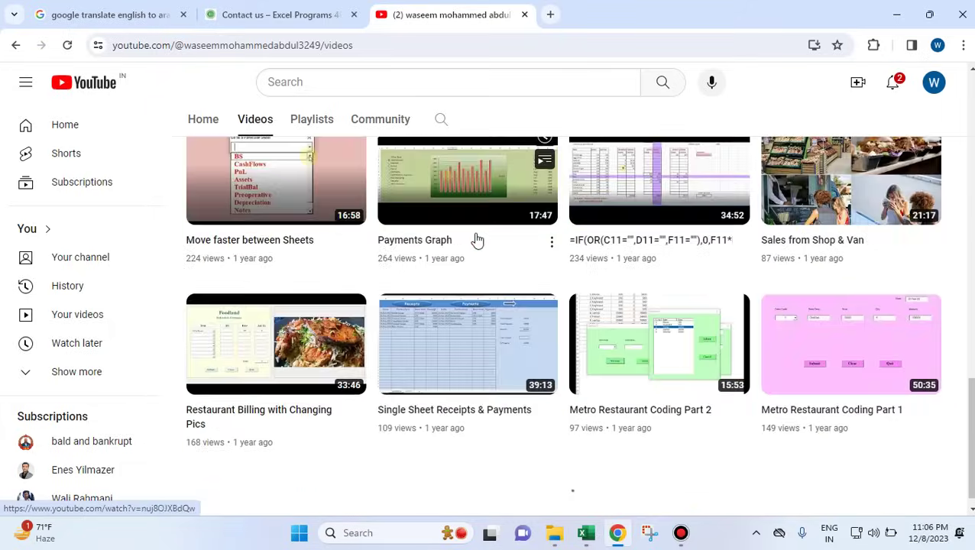
scroll(477, 241, "down", 2)
scroll(477, 241, "down", 5)
scroll(475, 239, "up", 20)
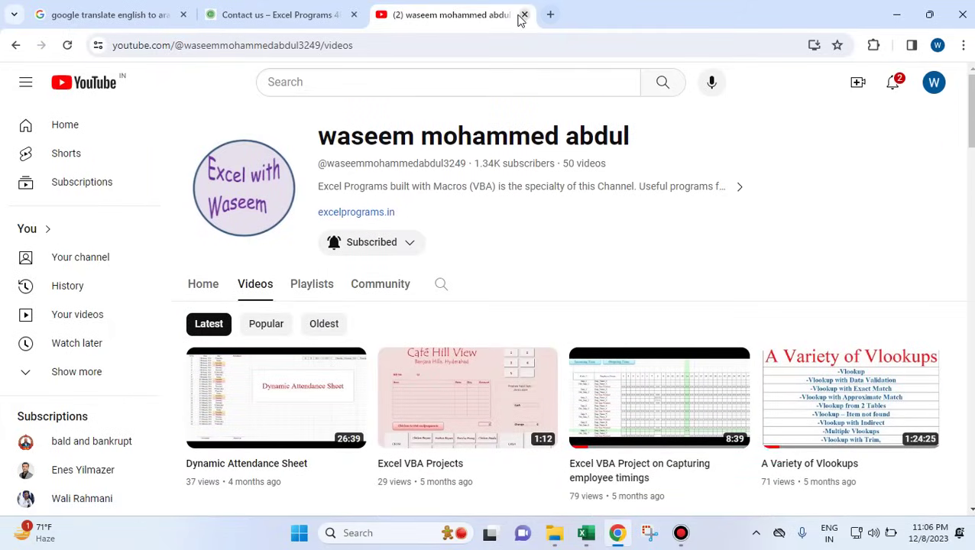
- Close the YouTube and Contact us pages, and return to the PettyCash sheet in Excel with the All Buttons form closed
left_click(525, 14)
left_click(354, 15)
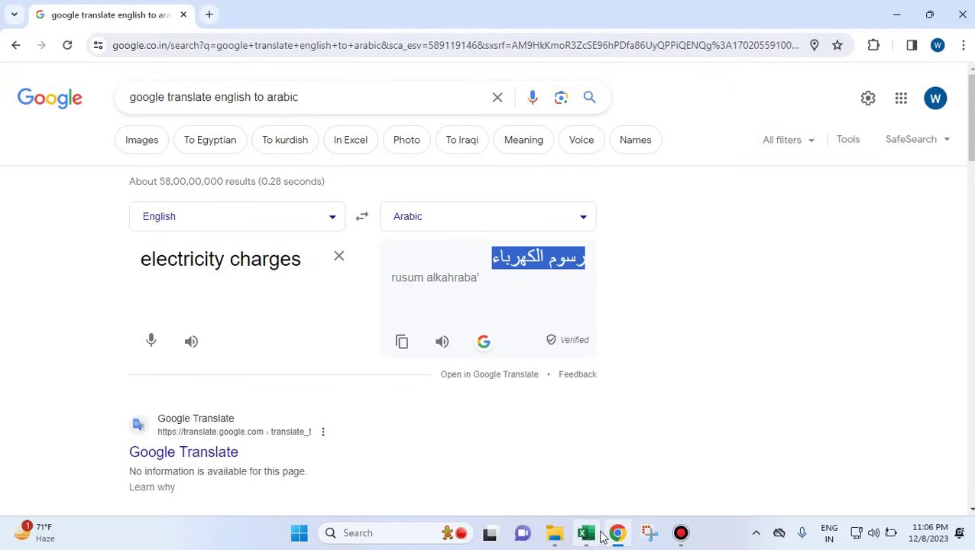
mouse_move(601, 525)
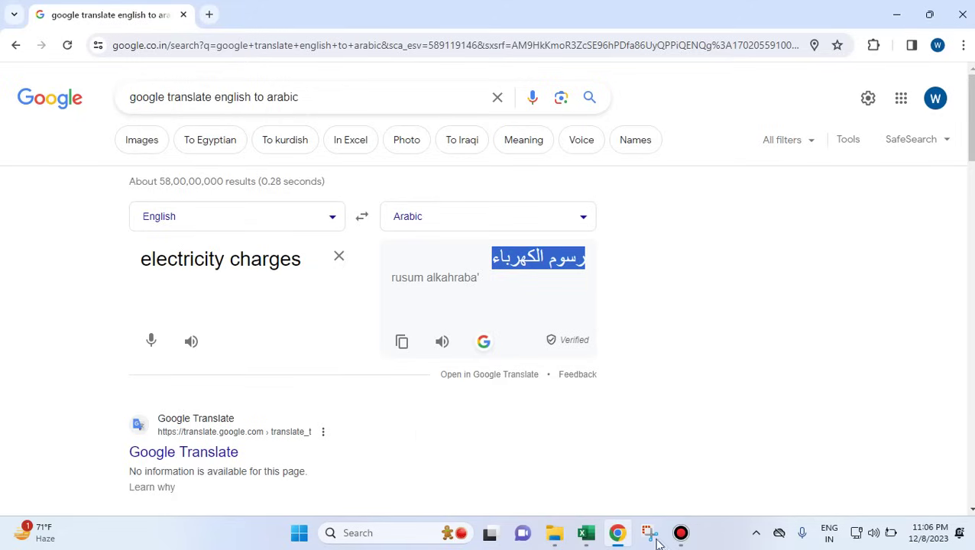
left_click(586, 532)
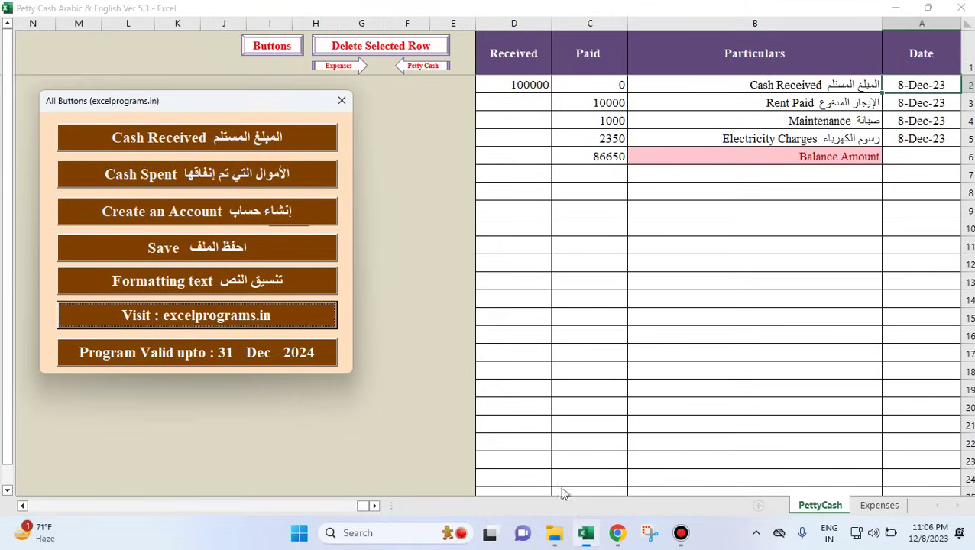
left_click(457, 404)
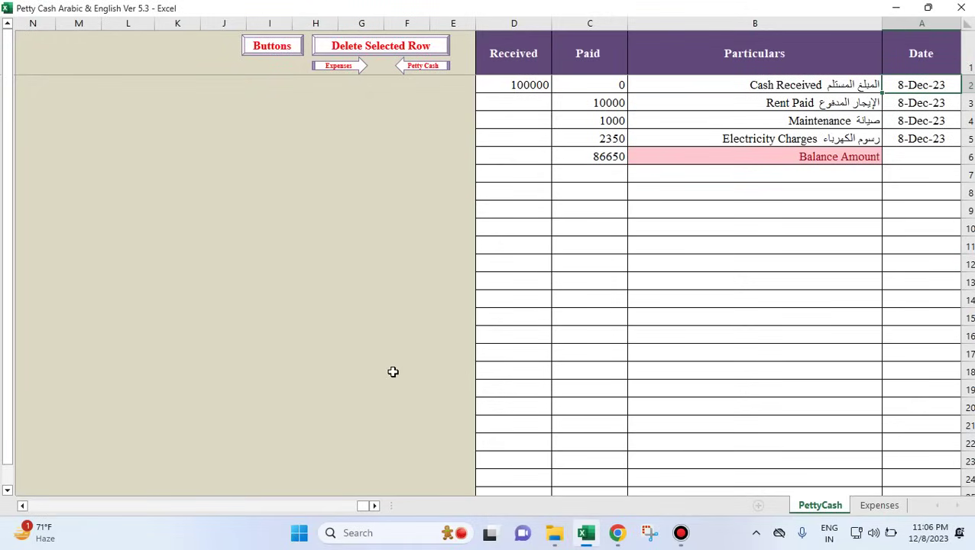